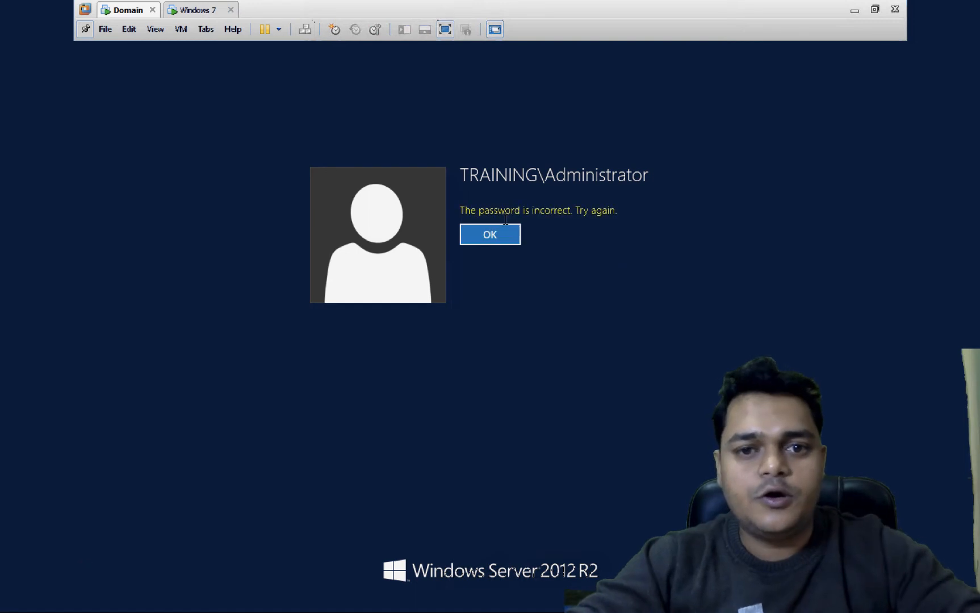
- Sign in to the Domain VM as Administrator with the correct password, then switch to the Windows 7 VM
click(507, 236)
text(pas)
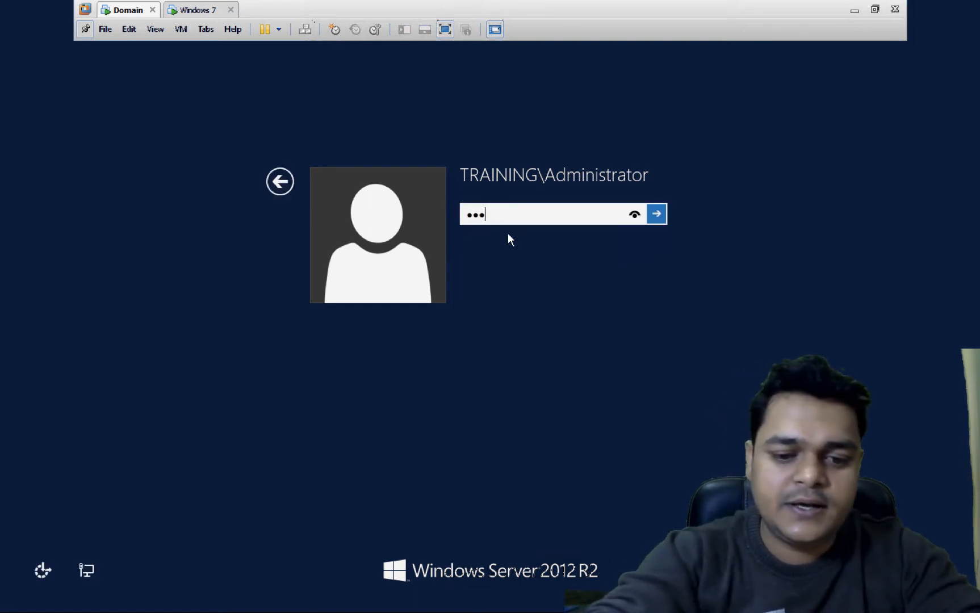
text(sword)
key(Return)
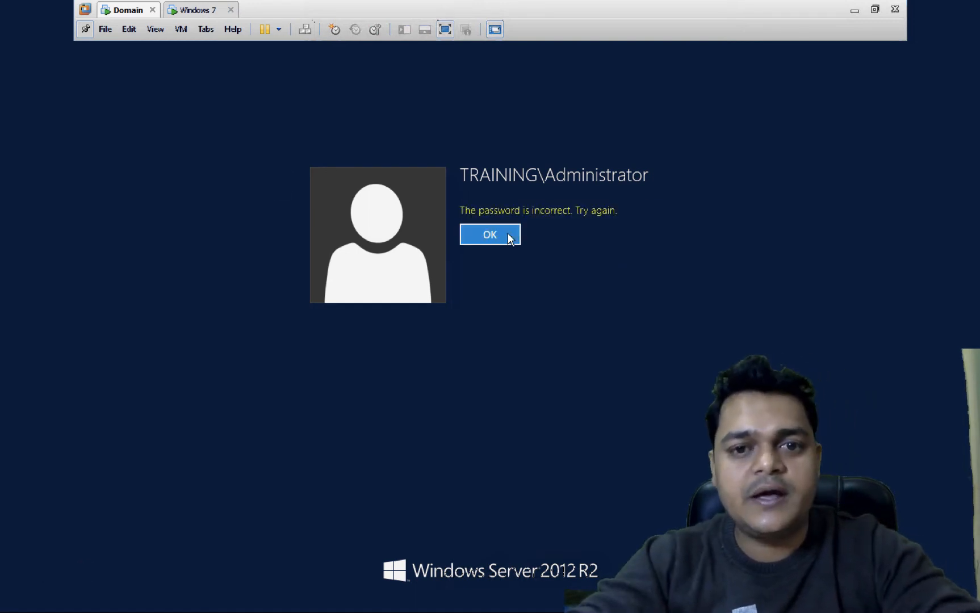
click(508, 233)
text(pass)
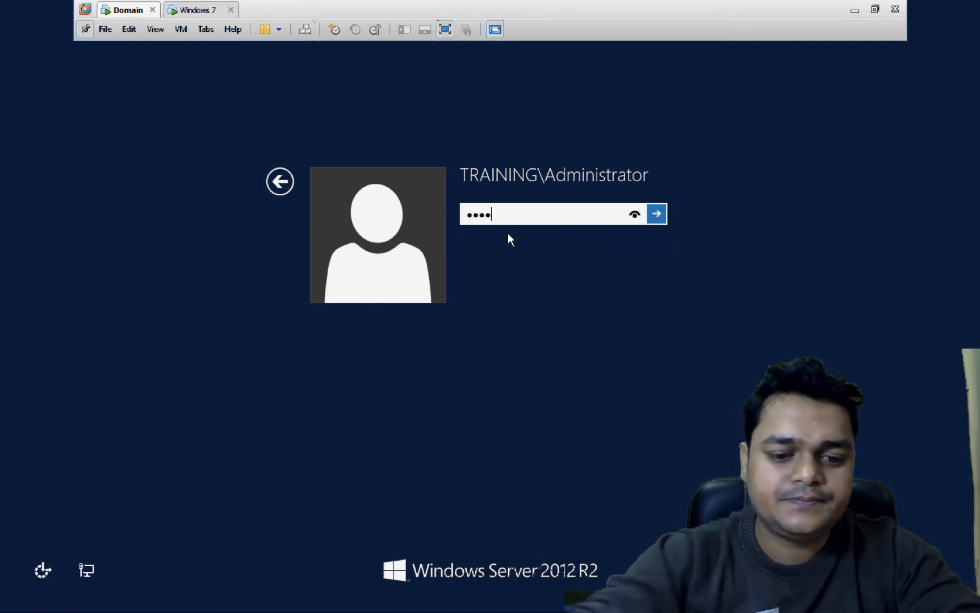
key(BackSpace)
key(BackSpace)
key(BackSpace)
key(BackSpace)
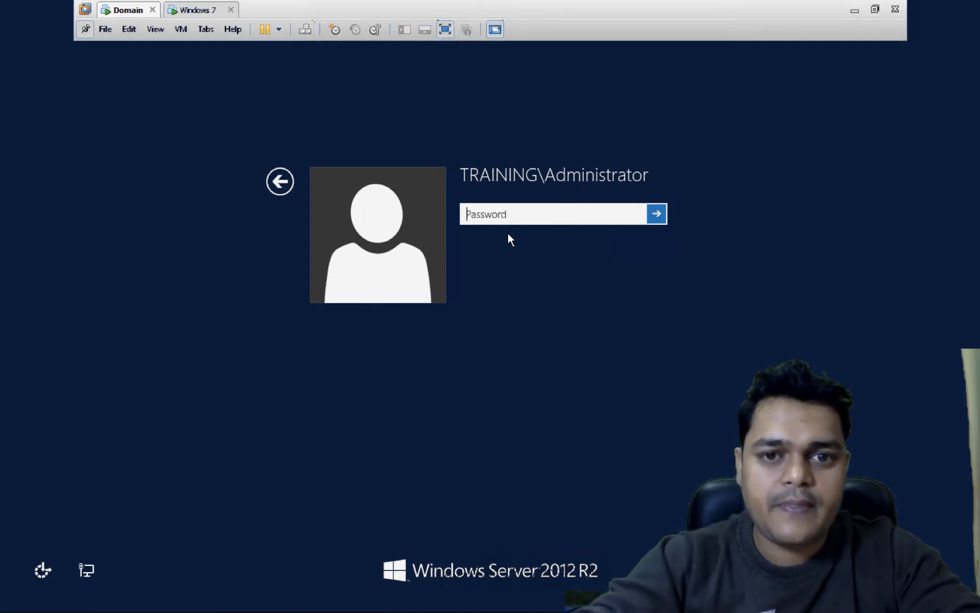
text(passwo)
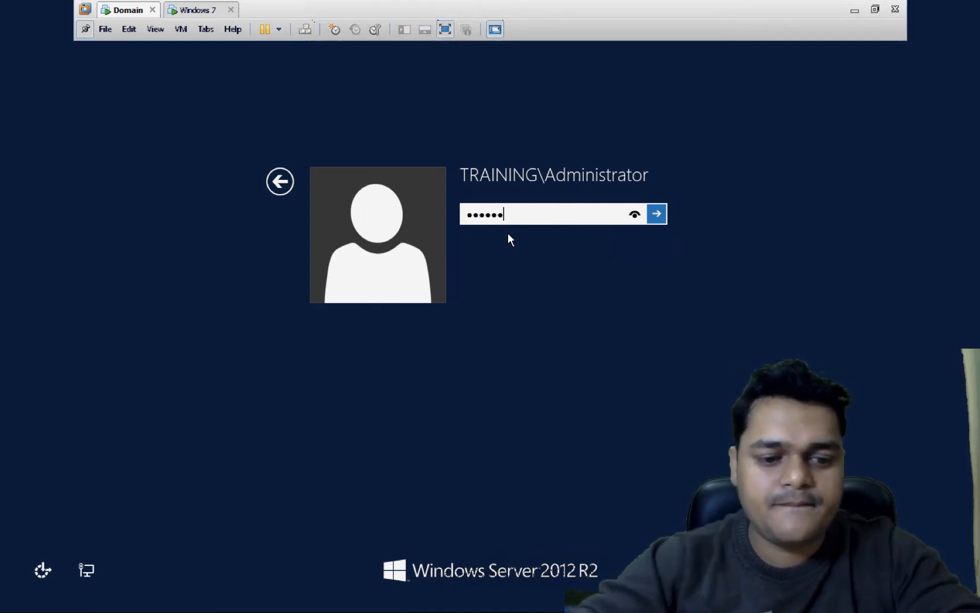
text(rd1)
key(Return)
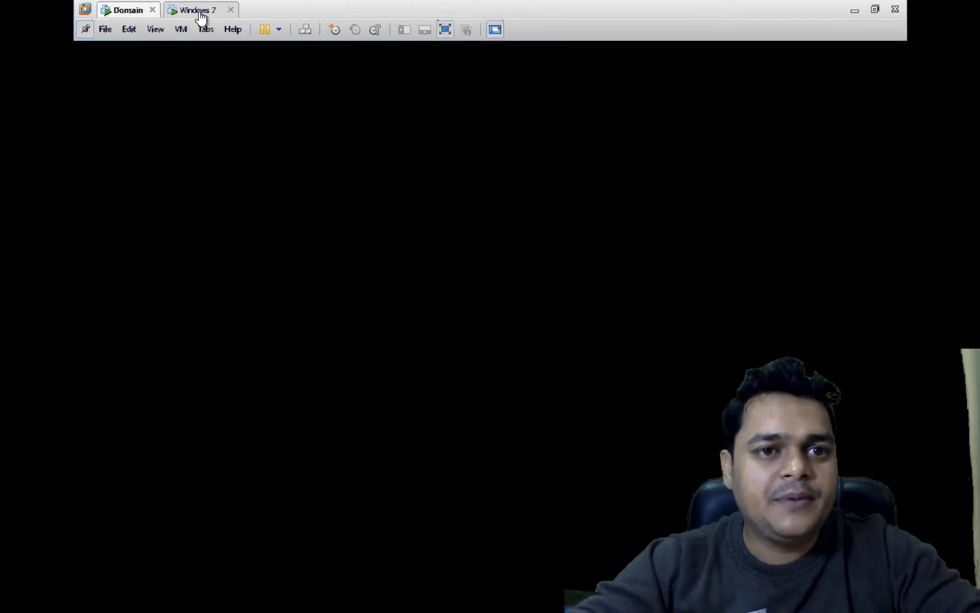
click(200, 10)
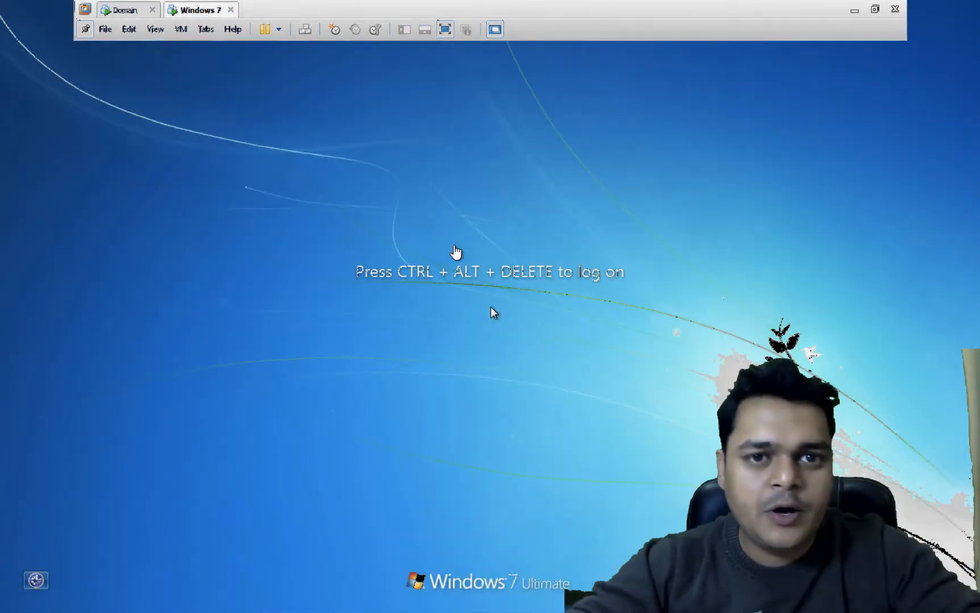
- Log on to Windows 7 with the user's password, postpone activation and close the genuine-software notice
click(305, 29)
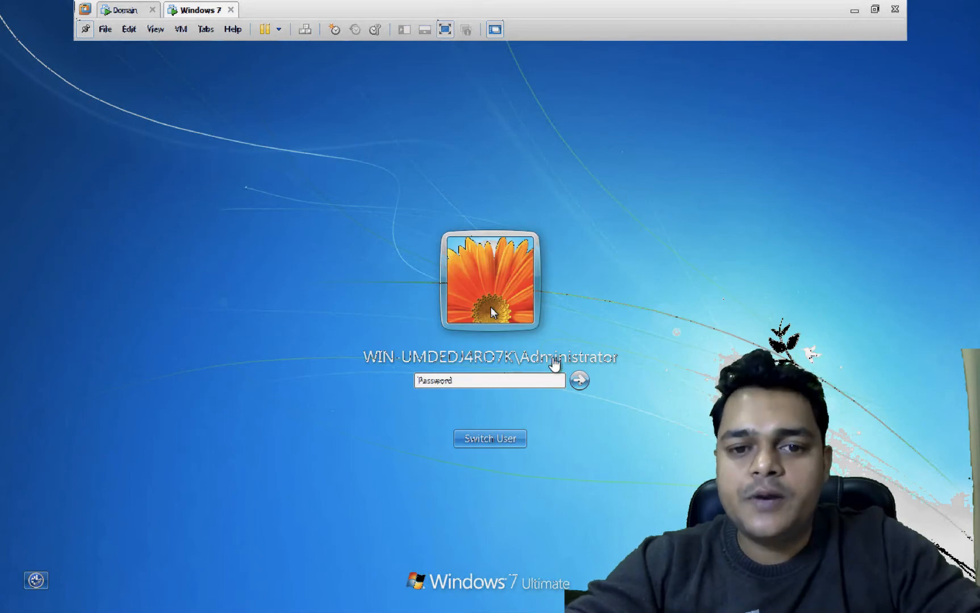
text(Passw)
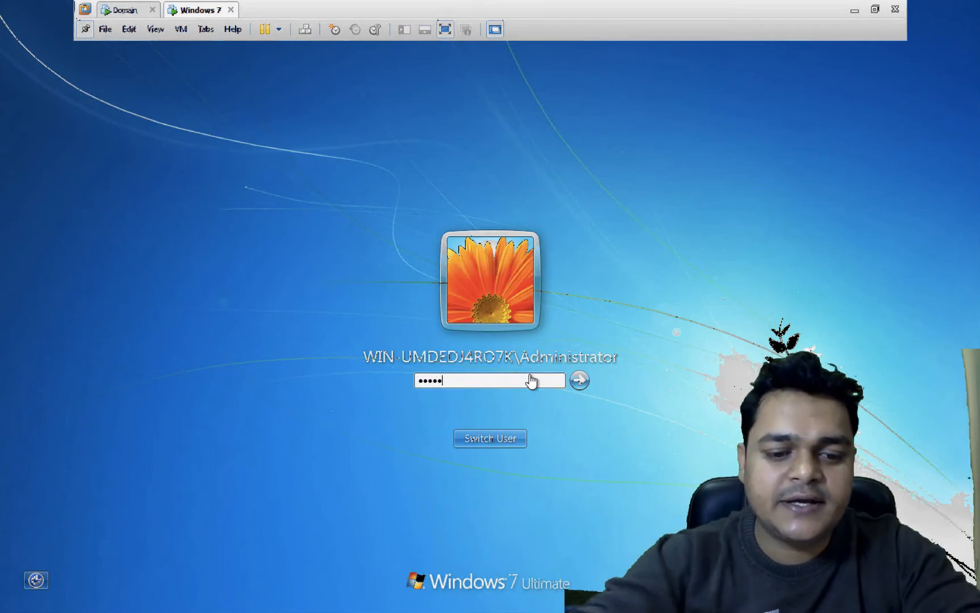
text(ord123)
key(Return)
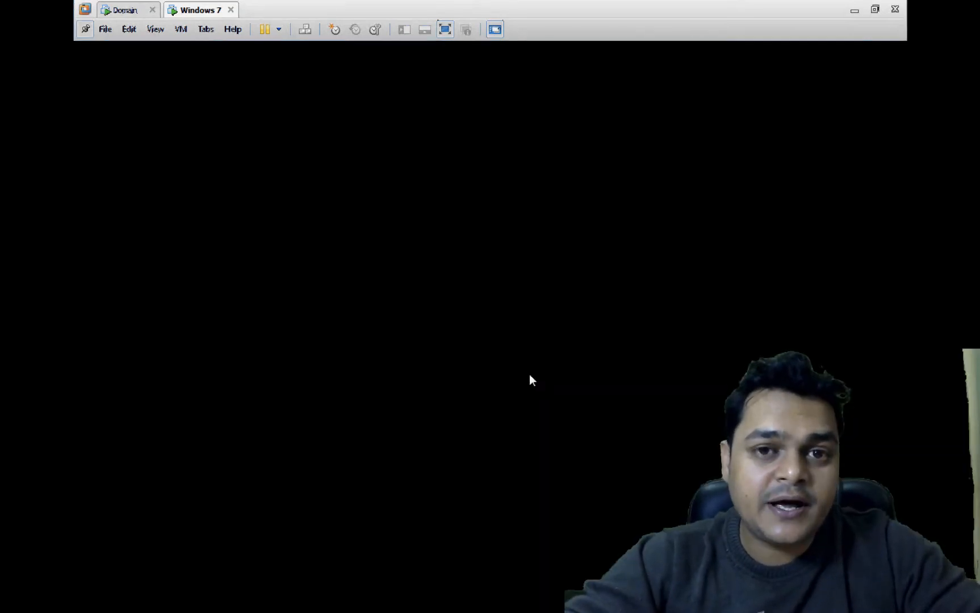
click(406, 313)
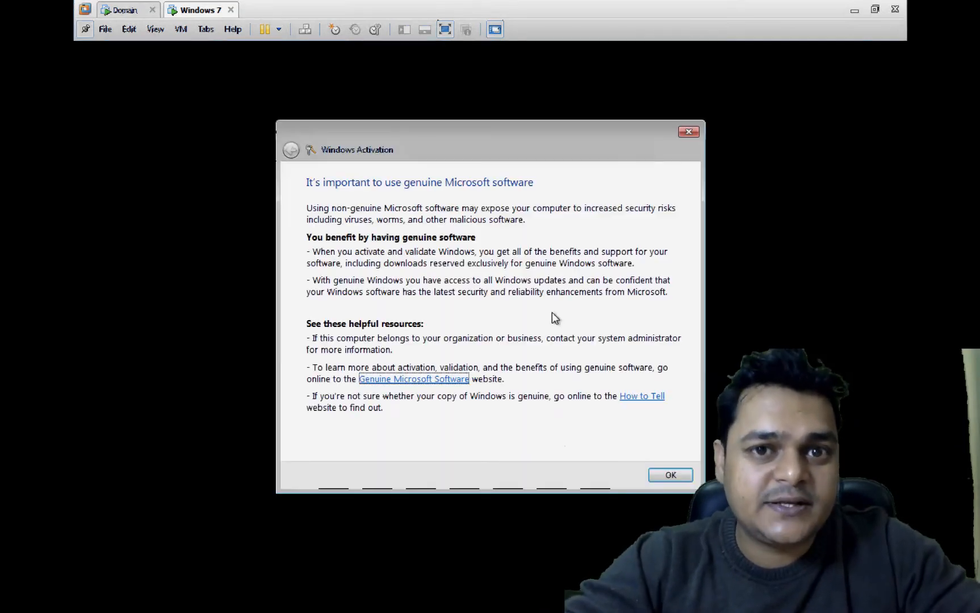
click(680, 476)
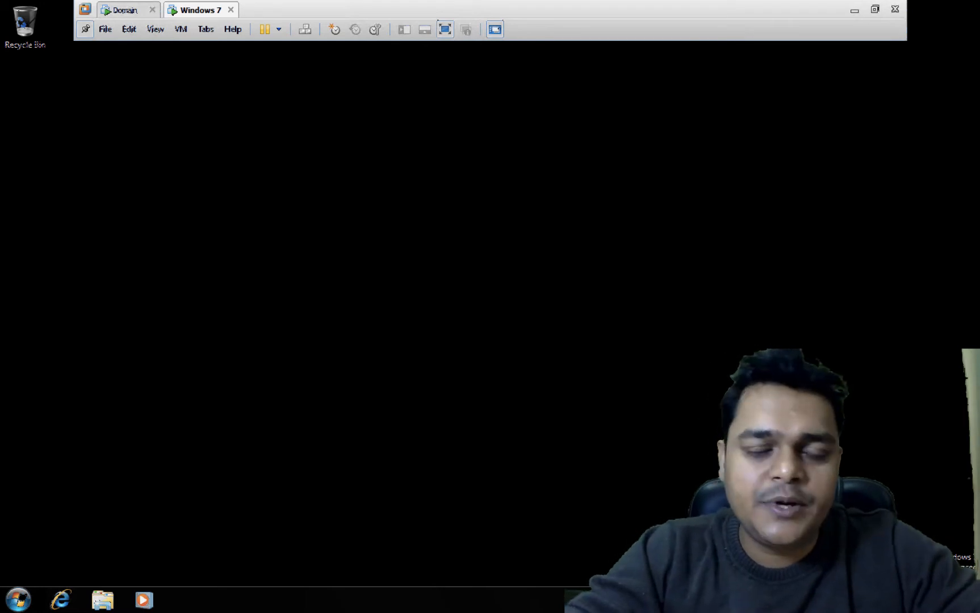
- Back on the Domain VM, cancel Shutdown Event Tracker and maximize Server Manager
click(125, 11)
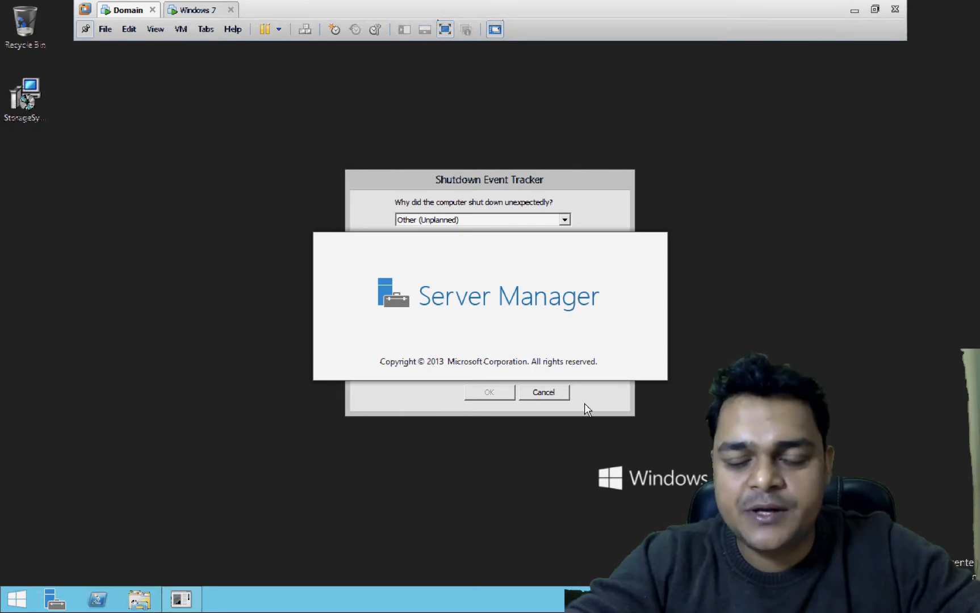
click(553, 396)
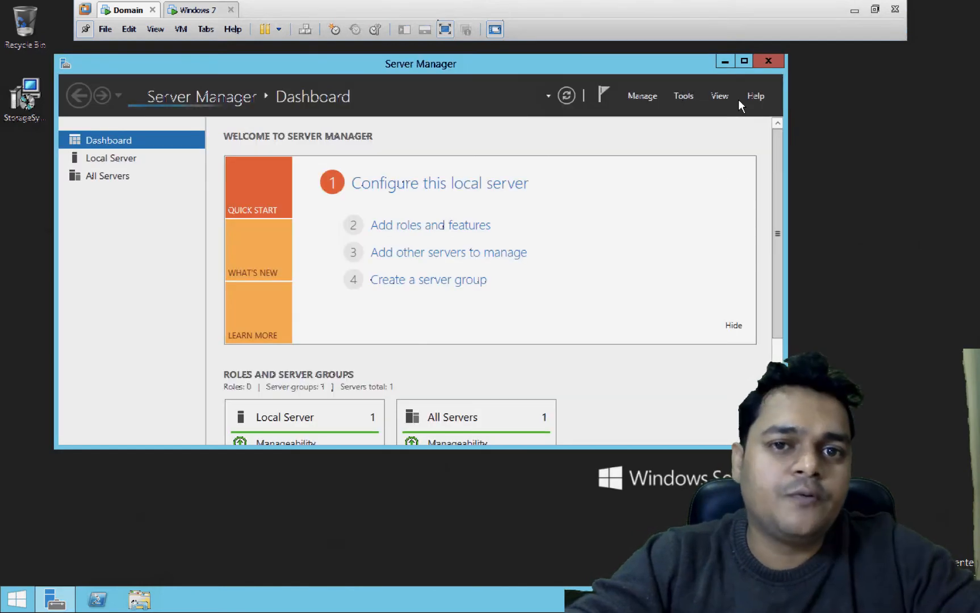
click(744, 61)
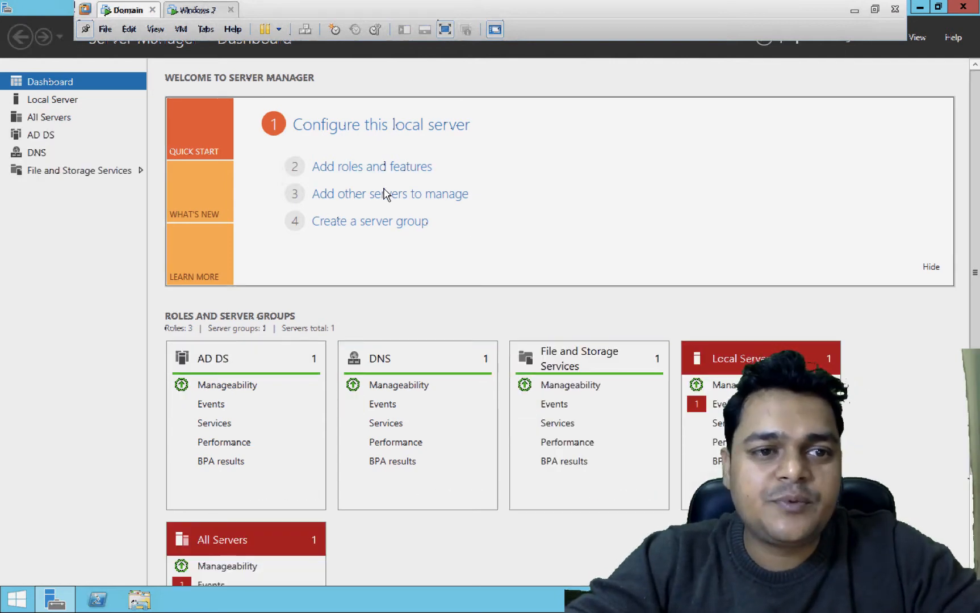
- Use the Add Roles and Features wizard to install DHCP Server, including its required management features
click(346, 174)
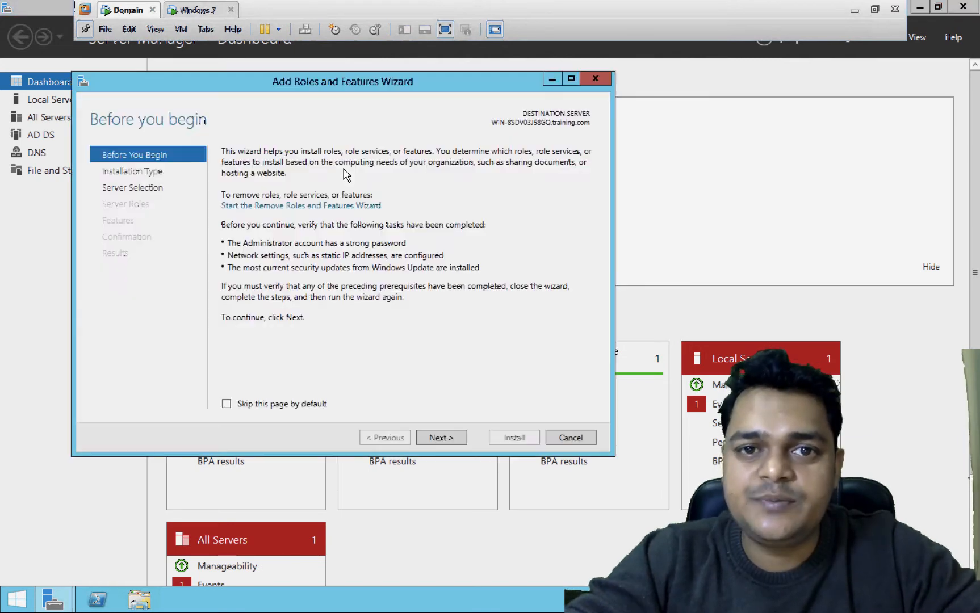
click(444, 442)
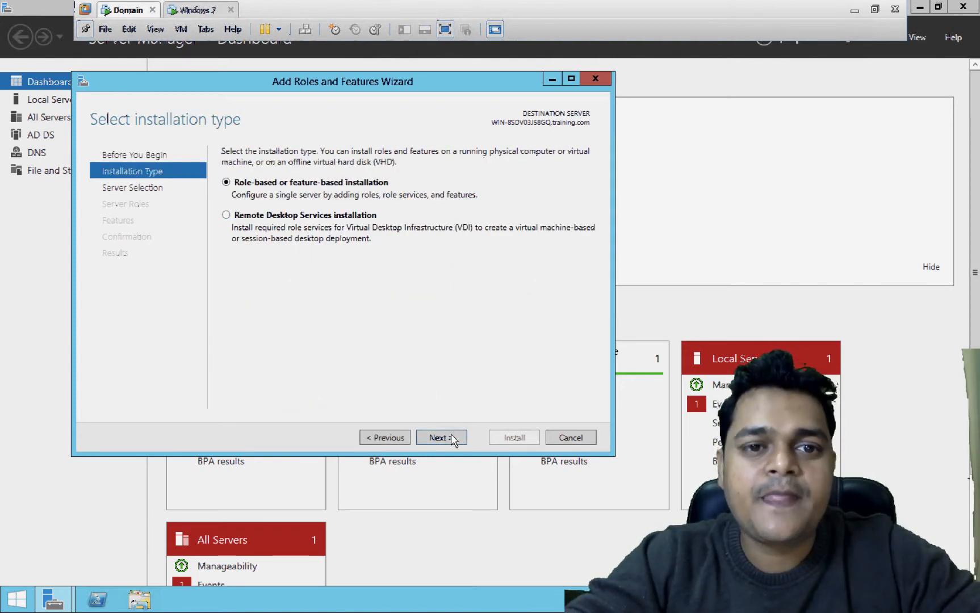
click(452, 439)
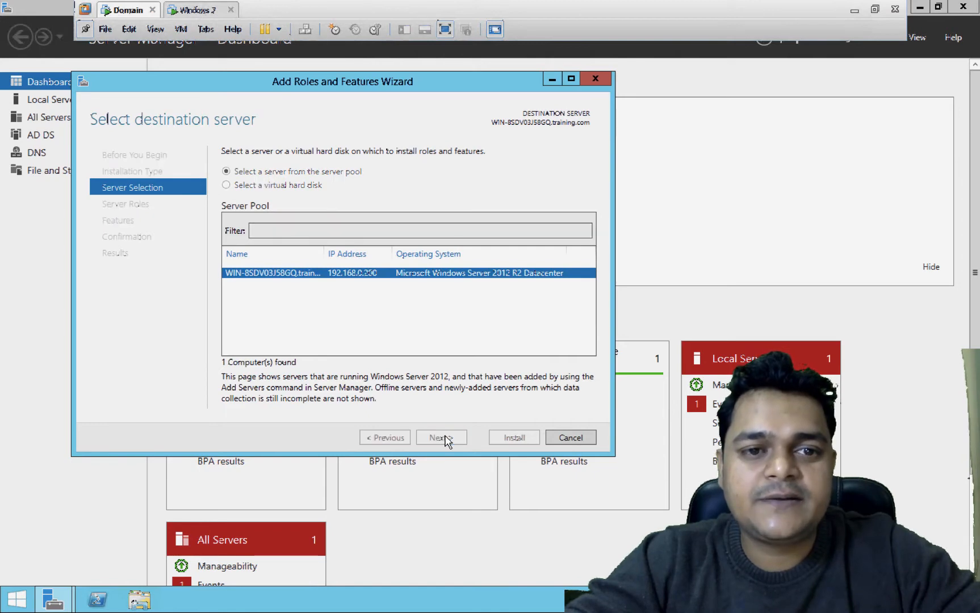
click(448, 439)
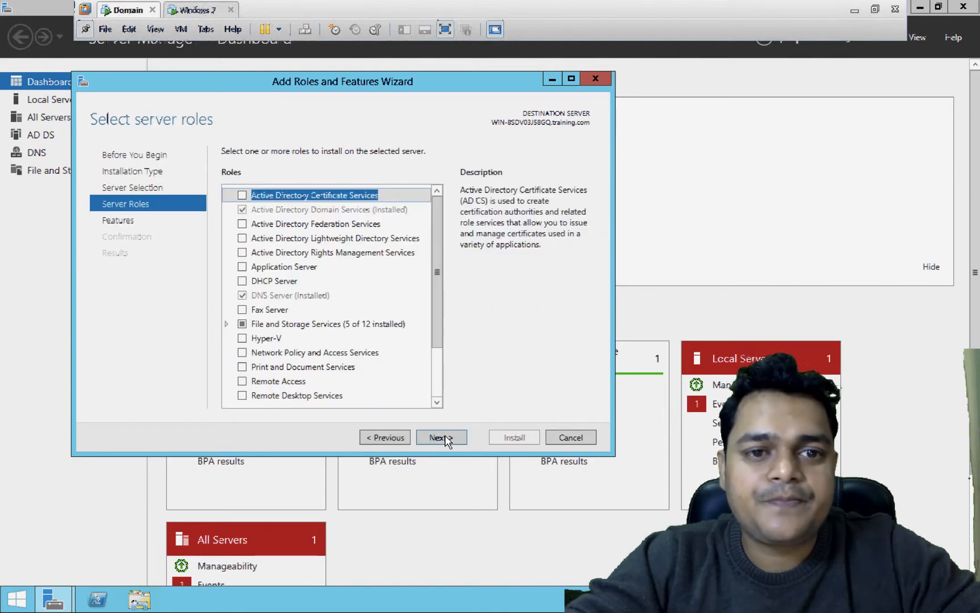
click(243, 282)
click(390, 375)
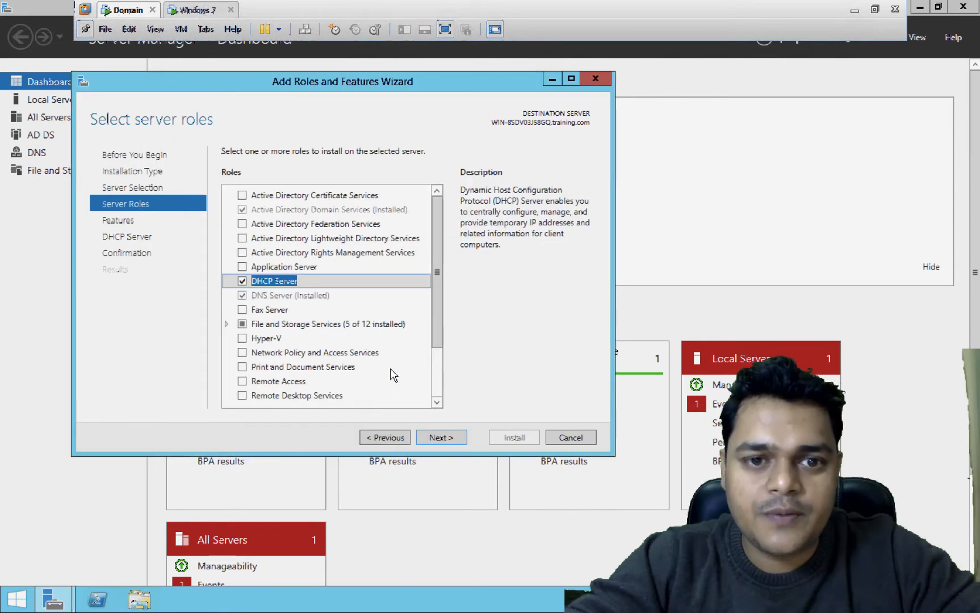
click(446, 439)
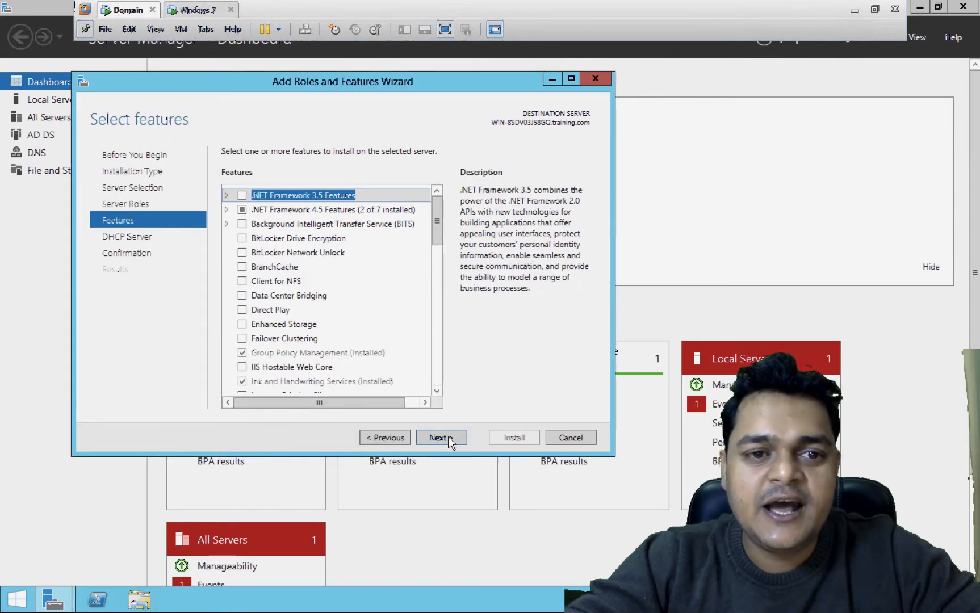
click(441, 437)
click(449, 441)
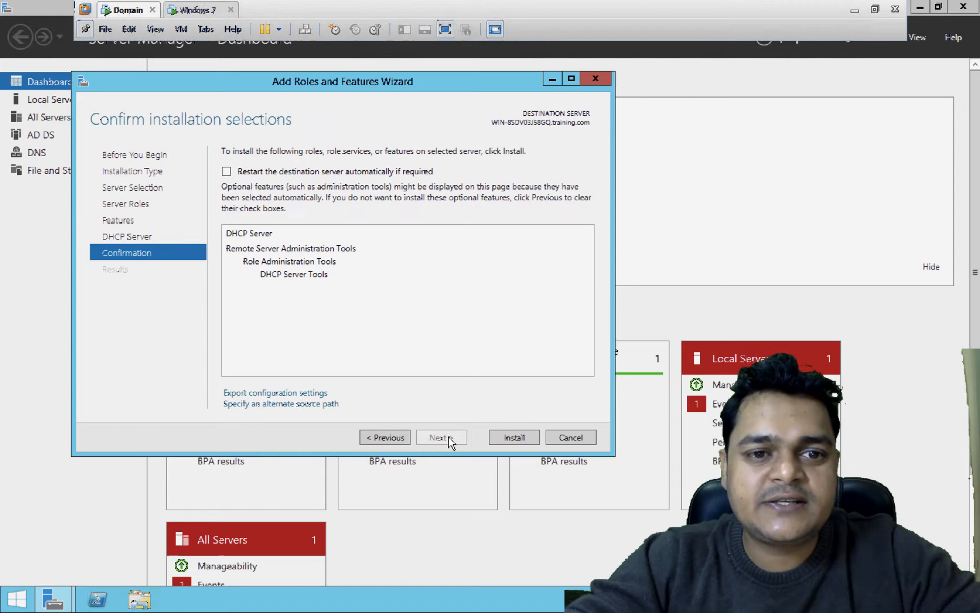
click(517, 438)
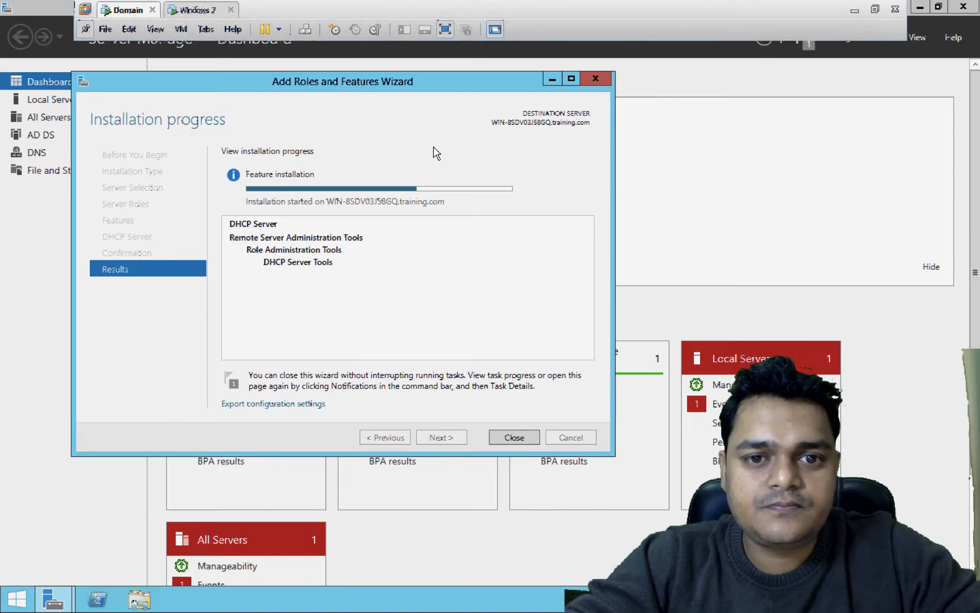
- Switch between Mac desktops until the DHCP agenda slide in Paint S appears
key(ctrl+Left)
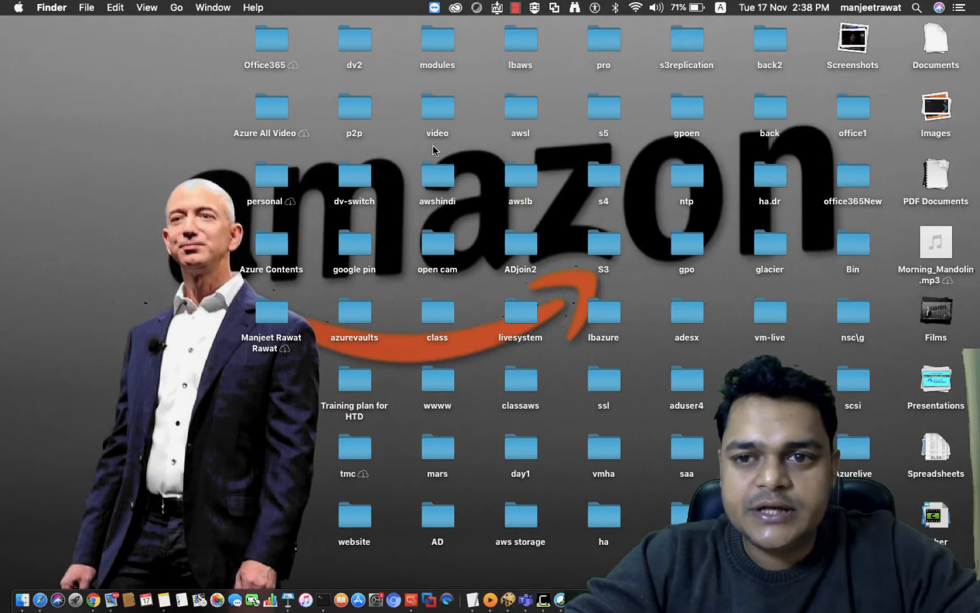
key(ctrl+Right)
key(ctrl+Left)
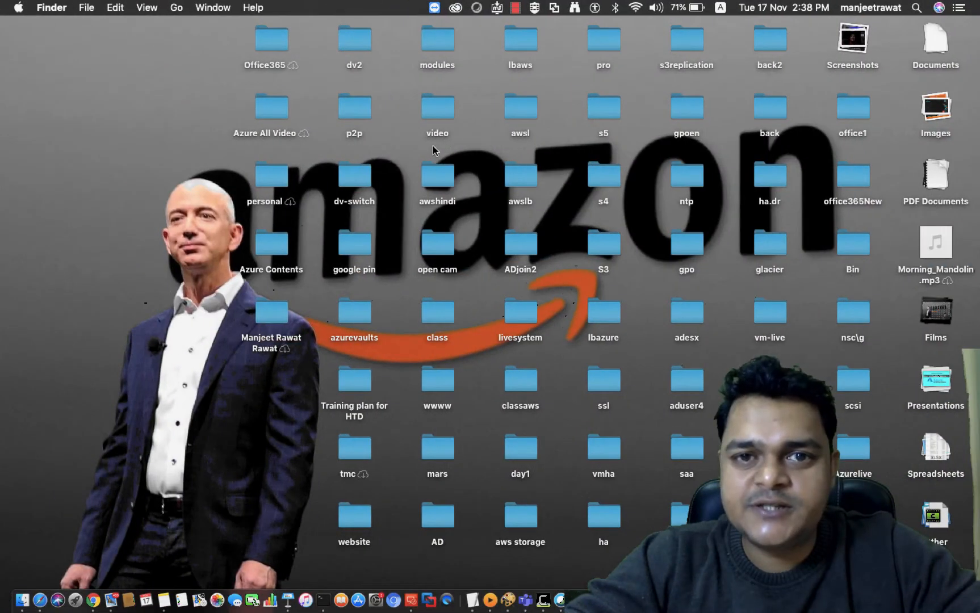
key(ctrl+Right)
key(ctrl+Right)
key(ctrl+Right)
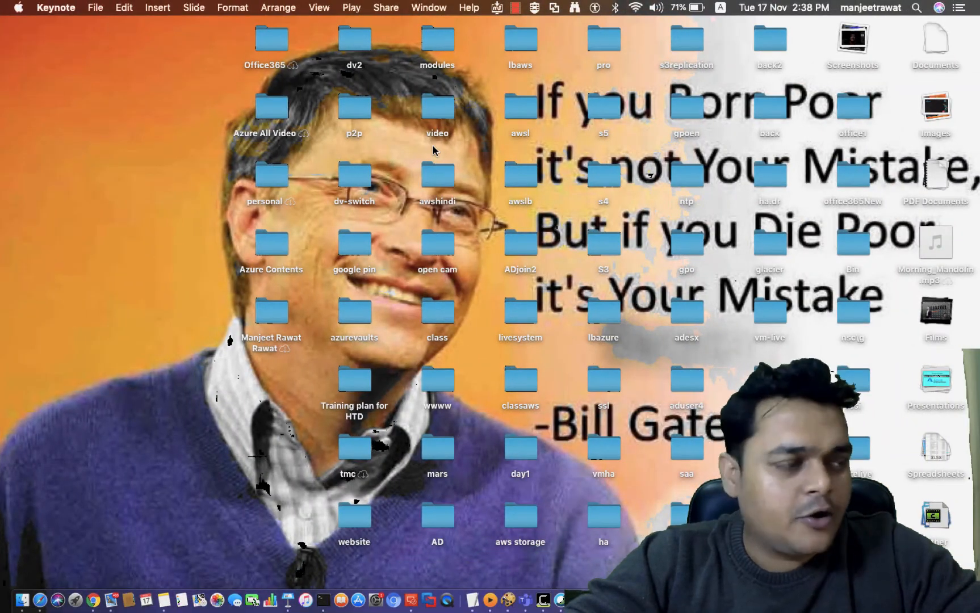
key(ctrl+Left)
key(ctrl+Right)
key(ctrl+Right)
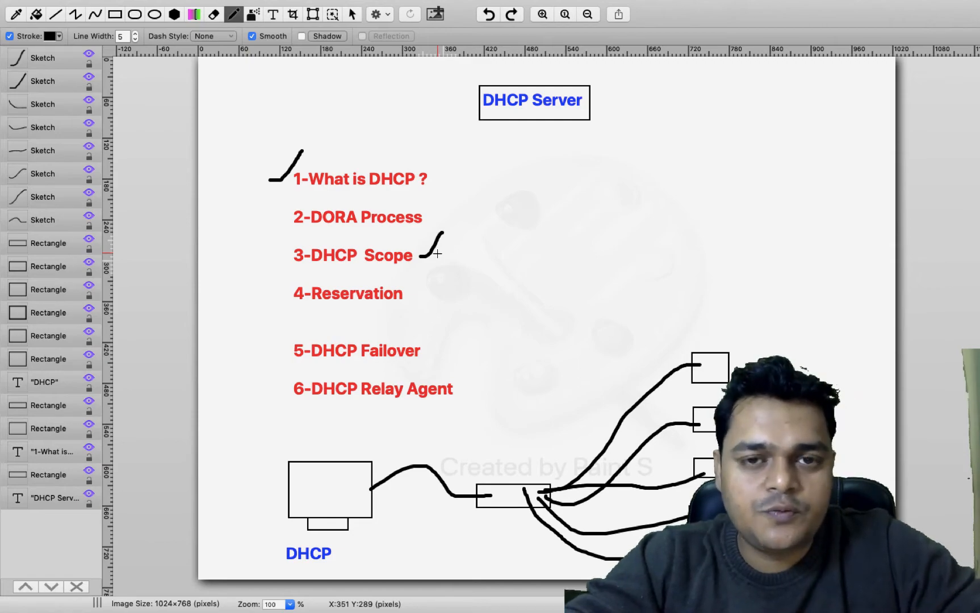
- Switch desktops back to VMware Workstation, where the DHCP installation has succeeded
key(ctrl+Left)
key(ctrl+Left)
key(ctrl+Left)
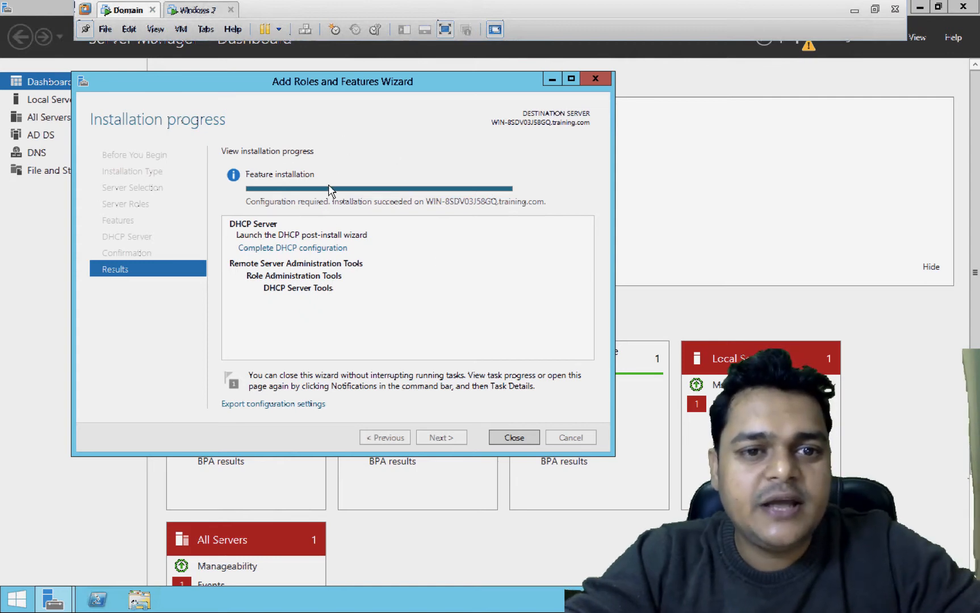
- Complete DHCP post-install configuration, authorizing the server in AD DS, and close both wizards
click(272, 250)
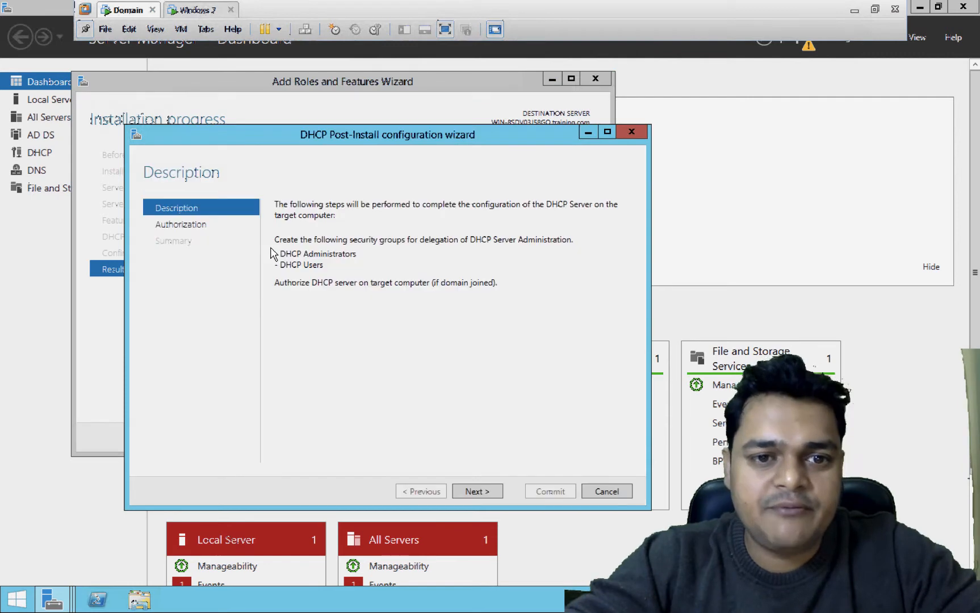
click(476, 492)
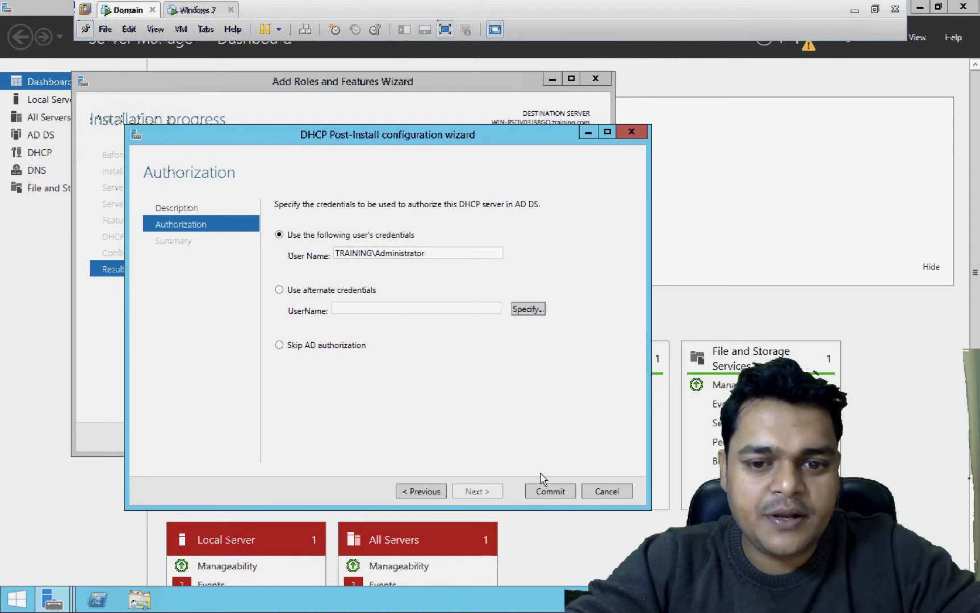
click(550, 492)
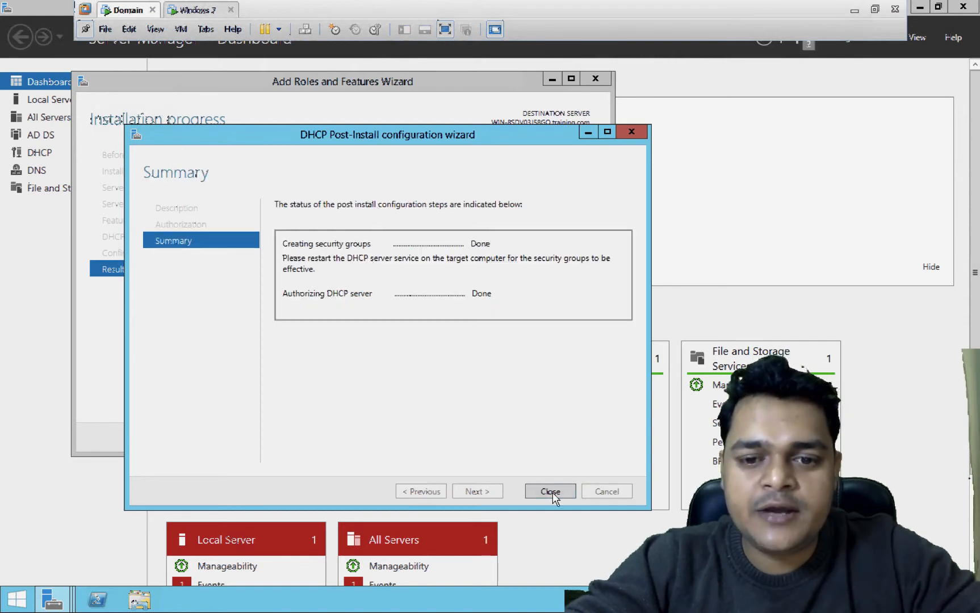
click(560, 491)
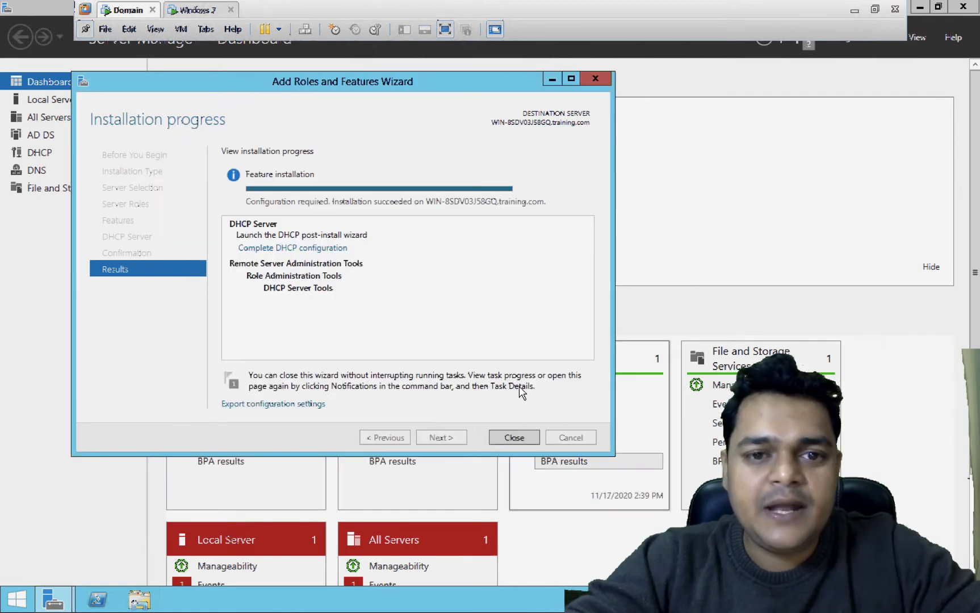
click(520, 435)
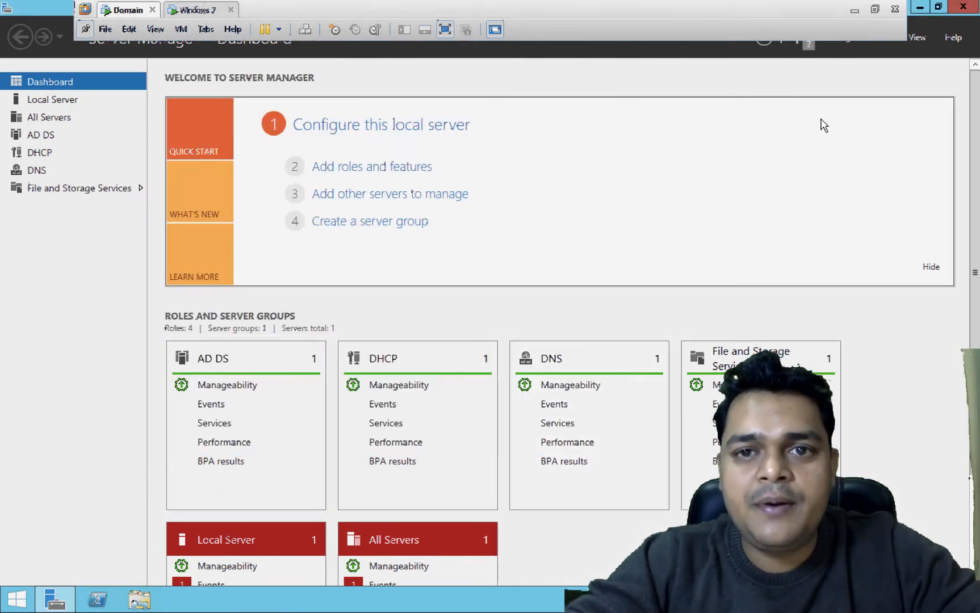
- Open the DHCP console from Server Manager's Tools menu and maximize it
click(938, 8)
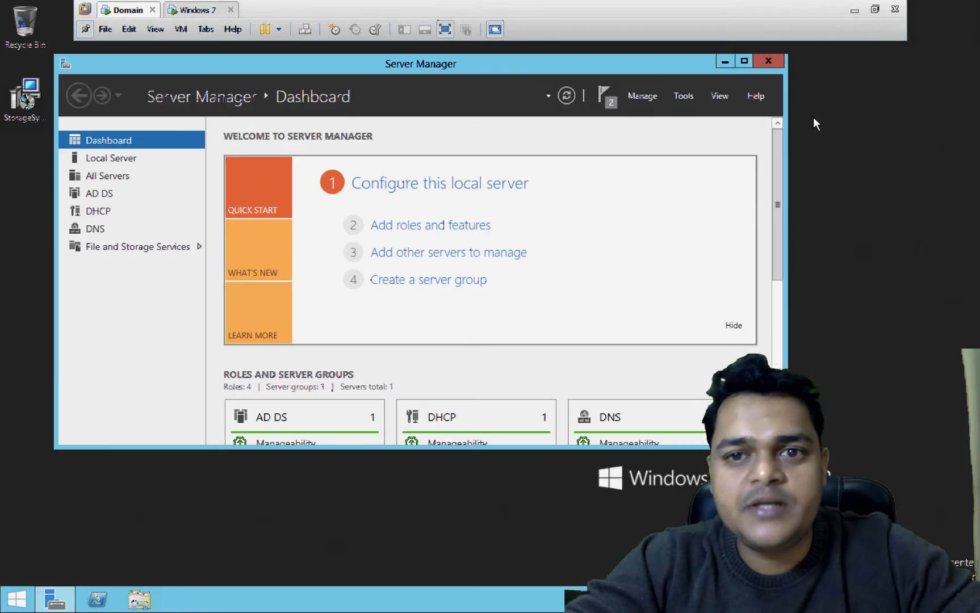
click(680, 96)
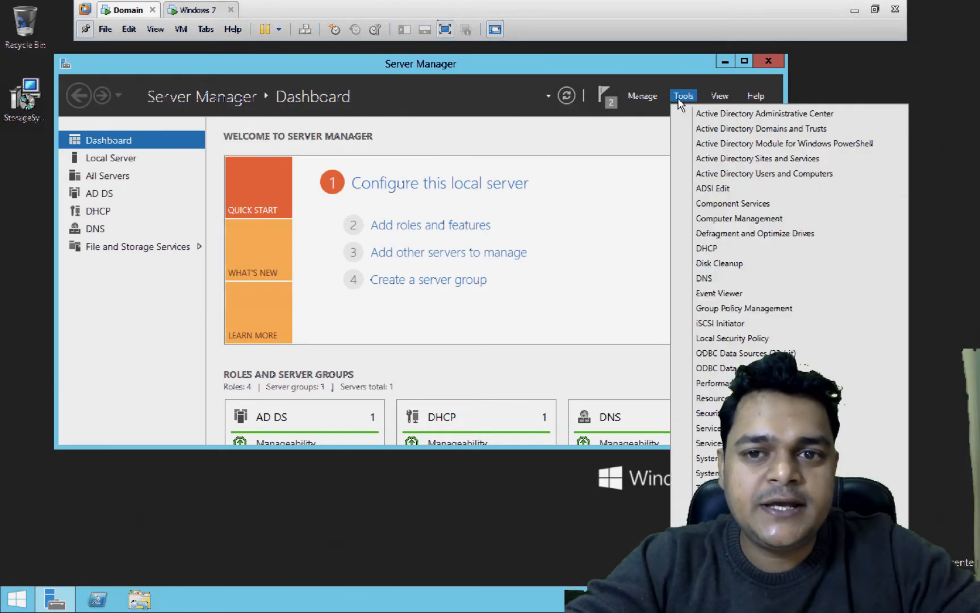
click(707, 248)
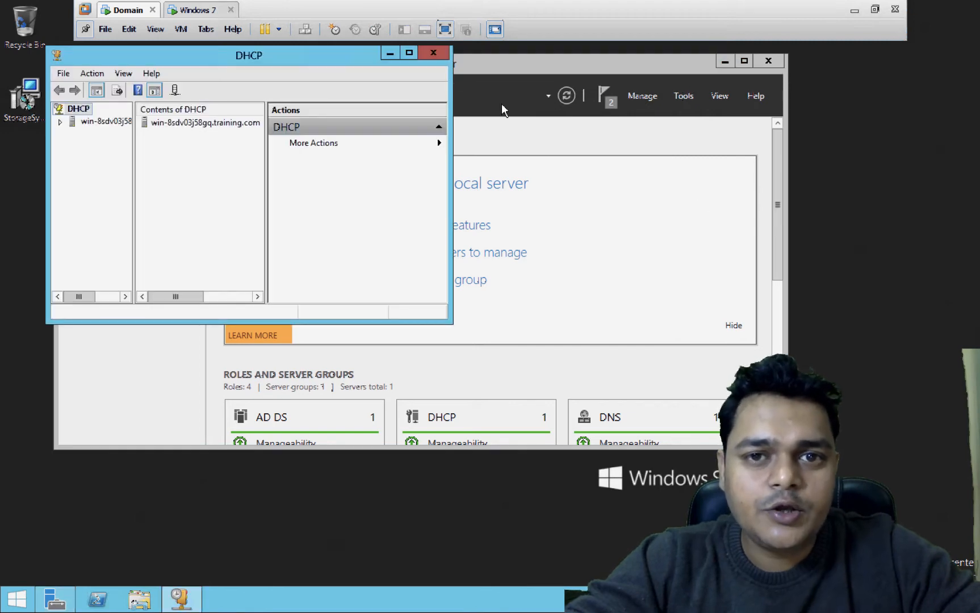
click(409, 54)
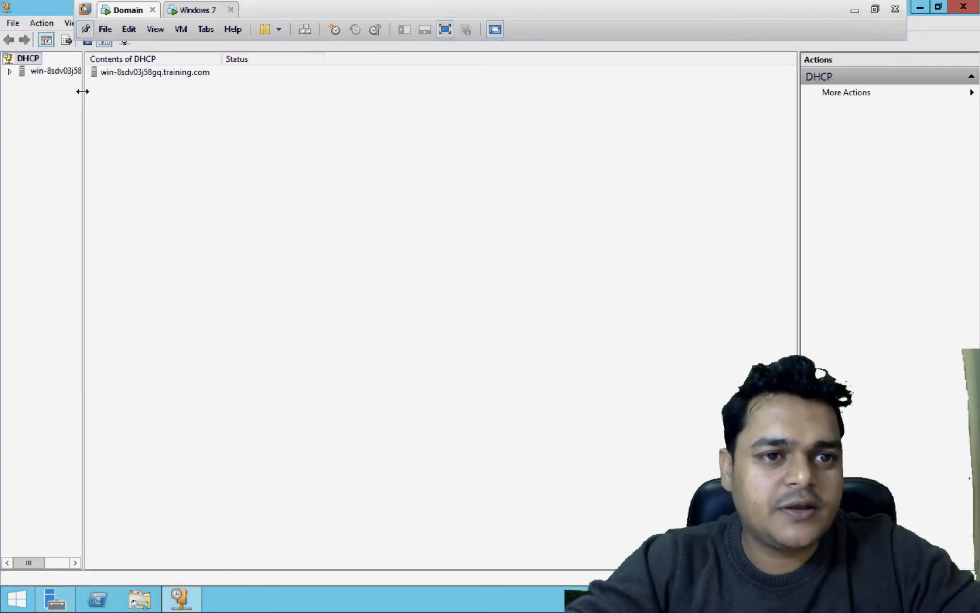
- Widen the tree pane, expand the server and IPv4, and bring up IPv4's context menu
right_click(127, 95)
click(80, 98)
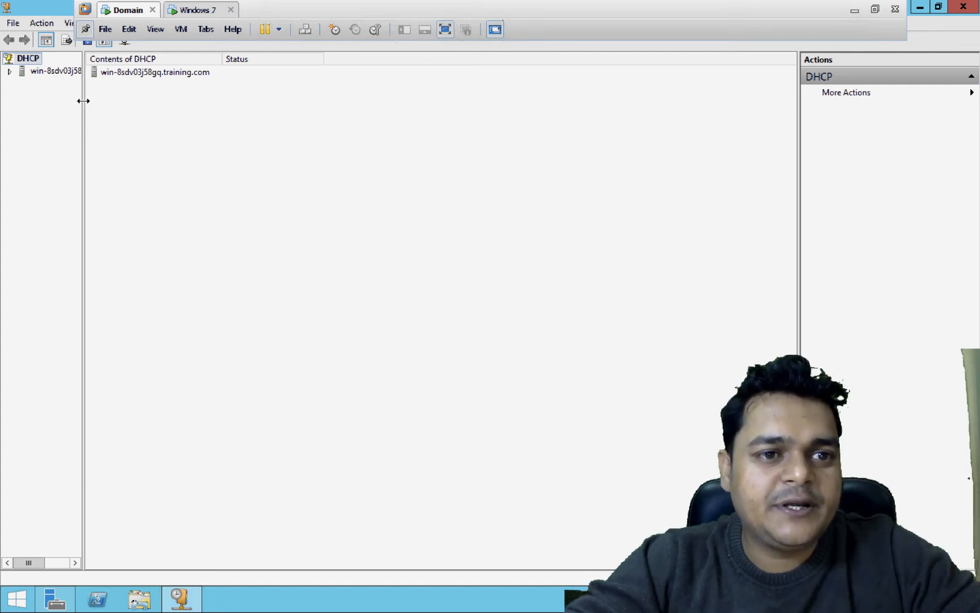
drag(83, 101, 133, 105)
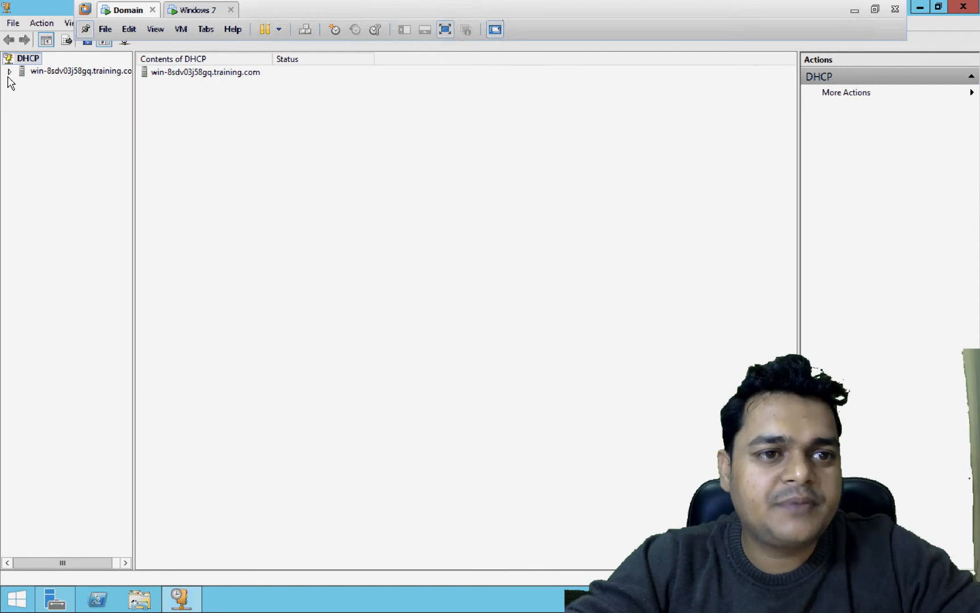
click(9, 72)
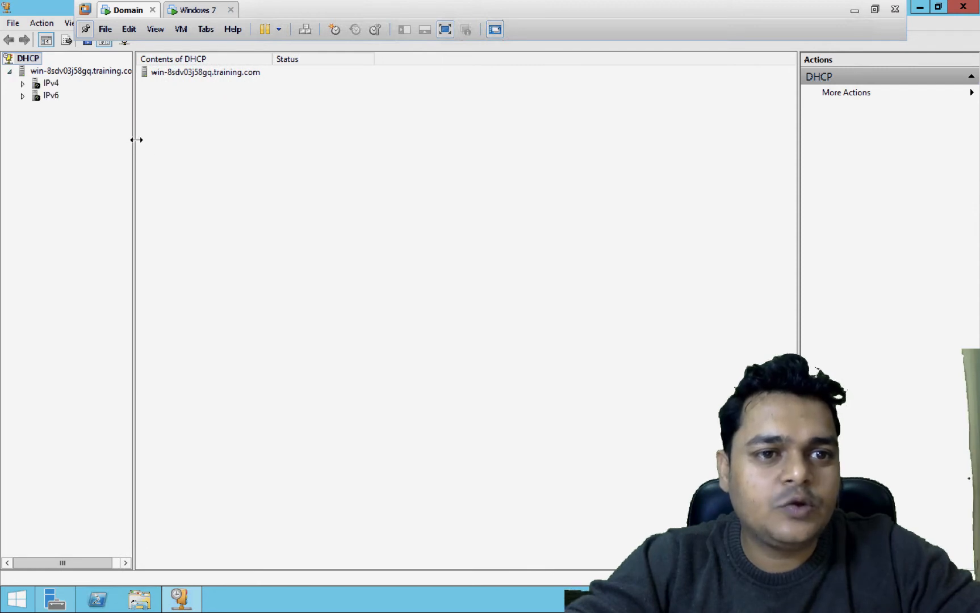
right_click(213, 147)
click(155, 140)
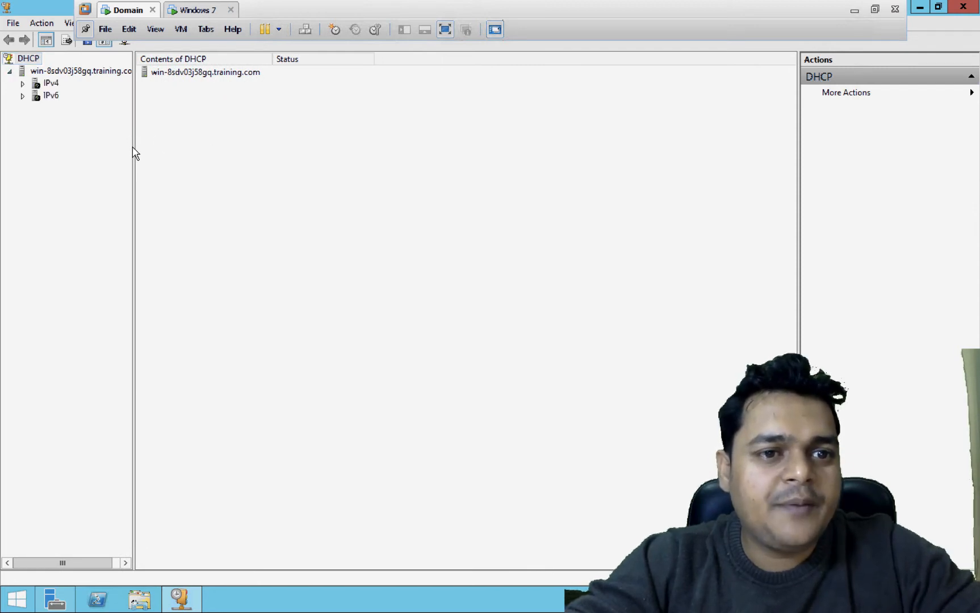
drag(134, 147, 203, 154)
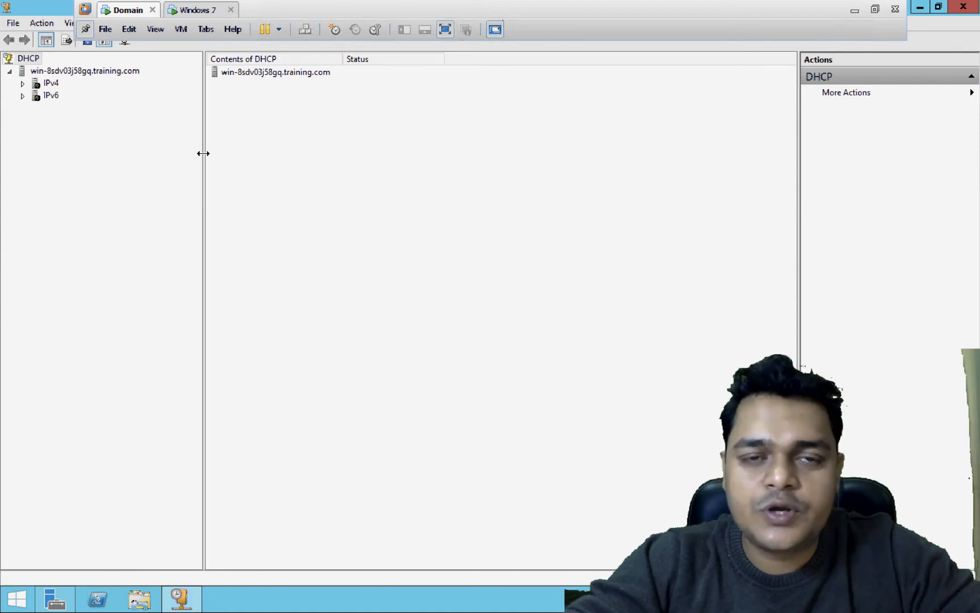
click(23, 85)
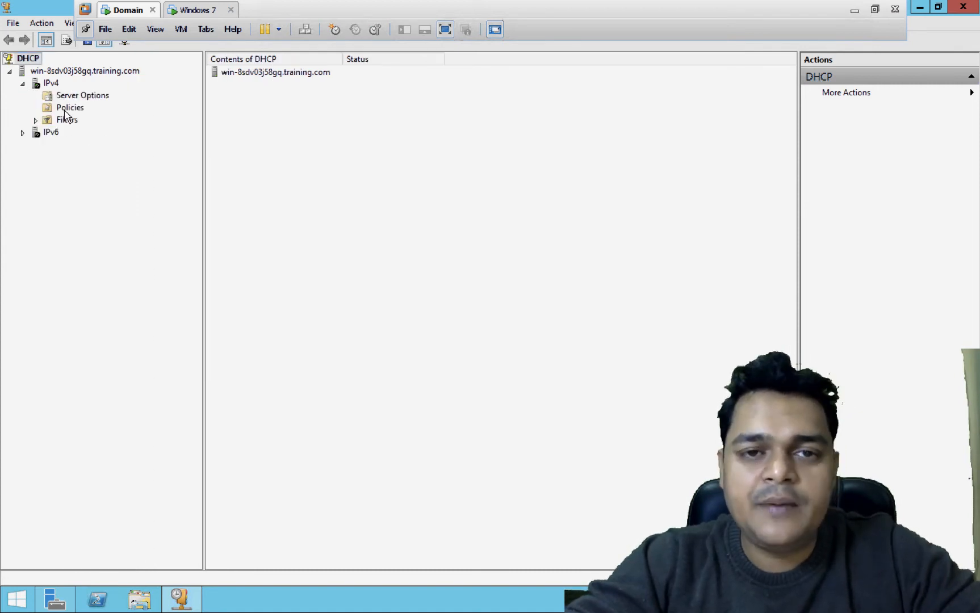
right_click(52, 83)
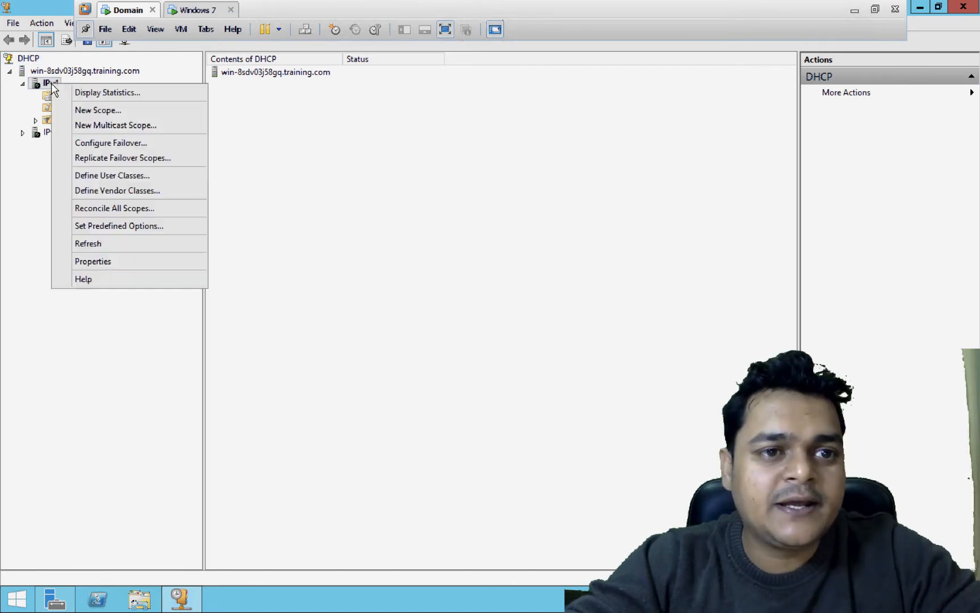
- Start the New Scope wizard and name the scope Training
click(95, 112)
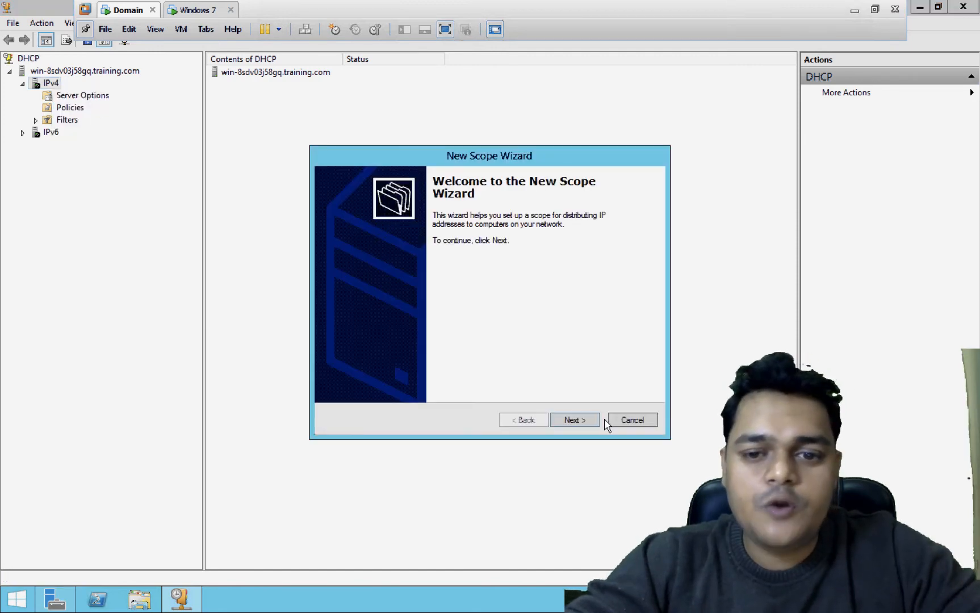
click(575, 420)
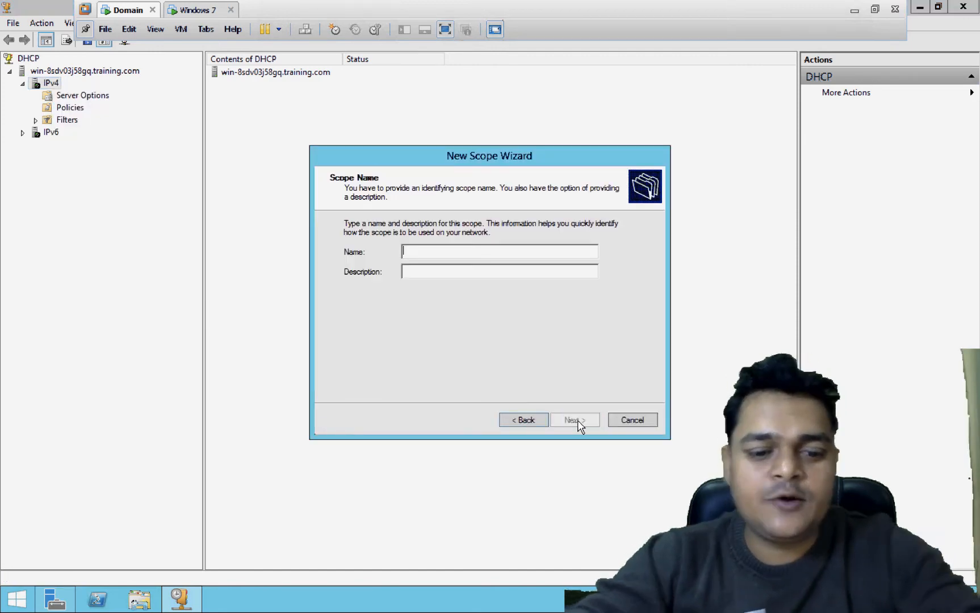
text(Training)
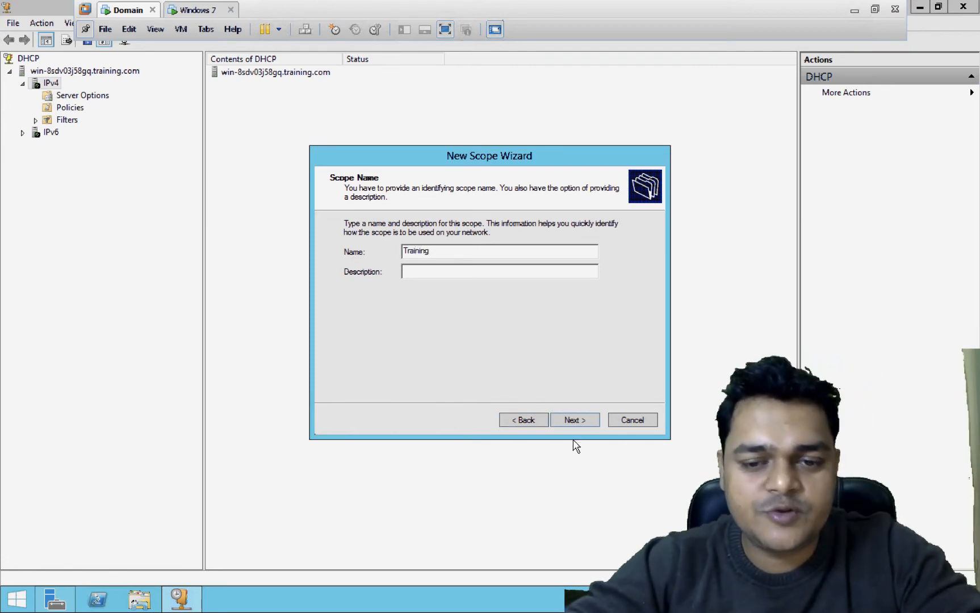
click(572, 422)
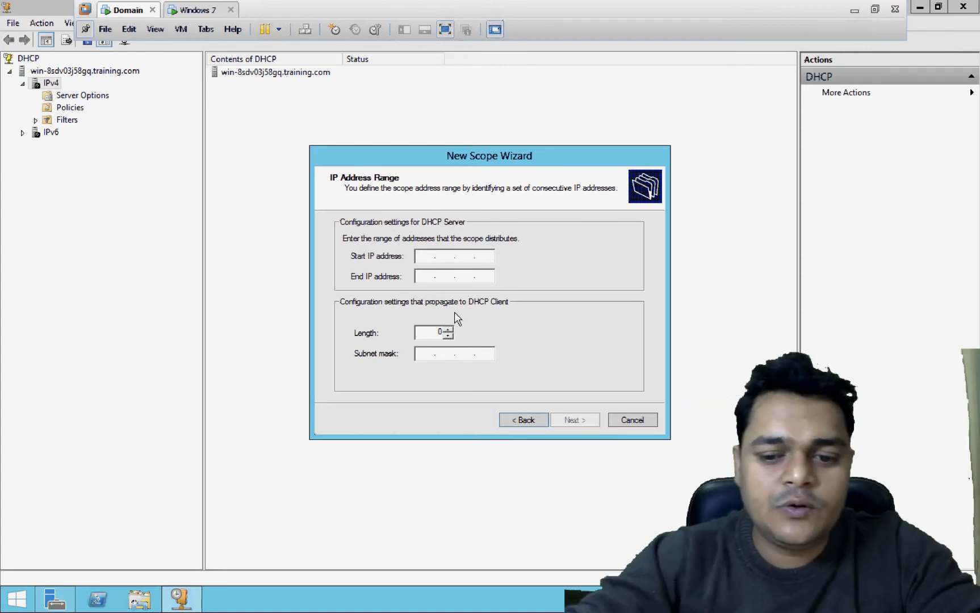
- Set the scope's address range from 192.168.1.25 to 192.168.1.100
text(192.168.1.)
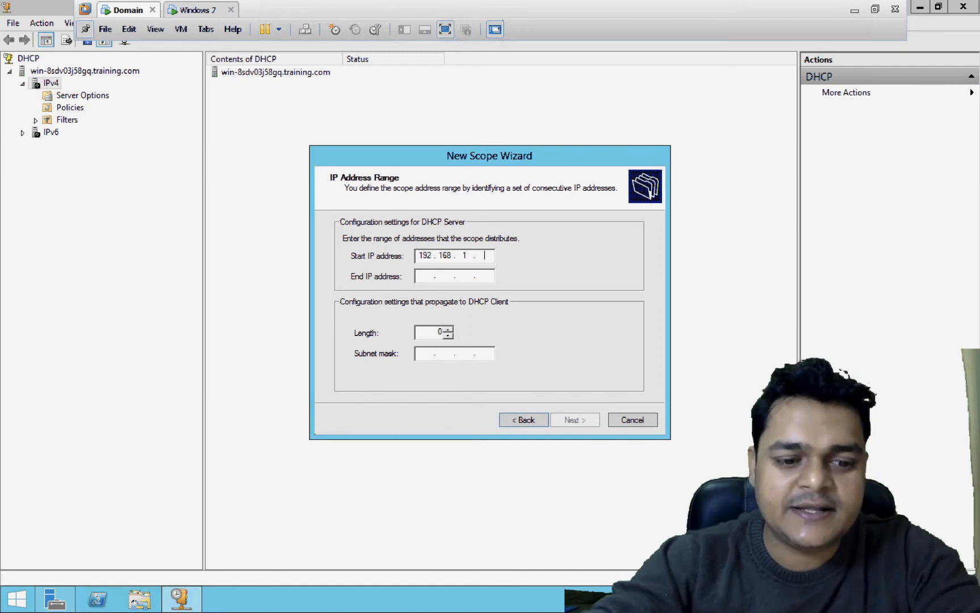
text(25)
key(Tab)
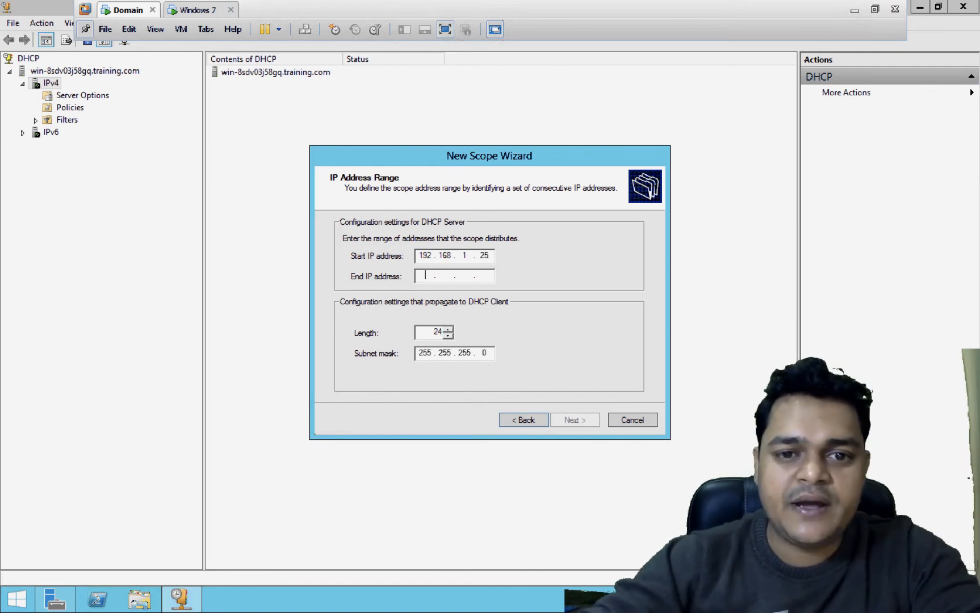
text(192 . )
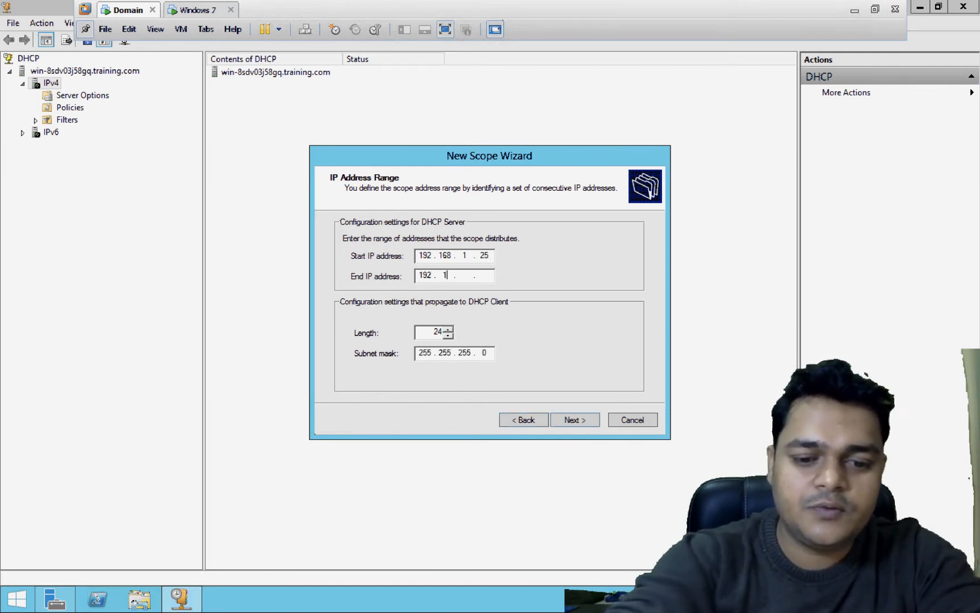
text(1 68 . 1 . )
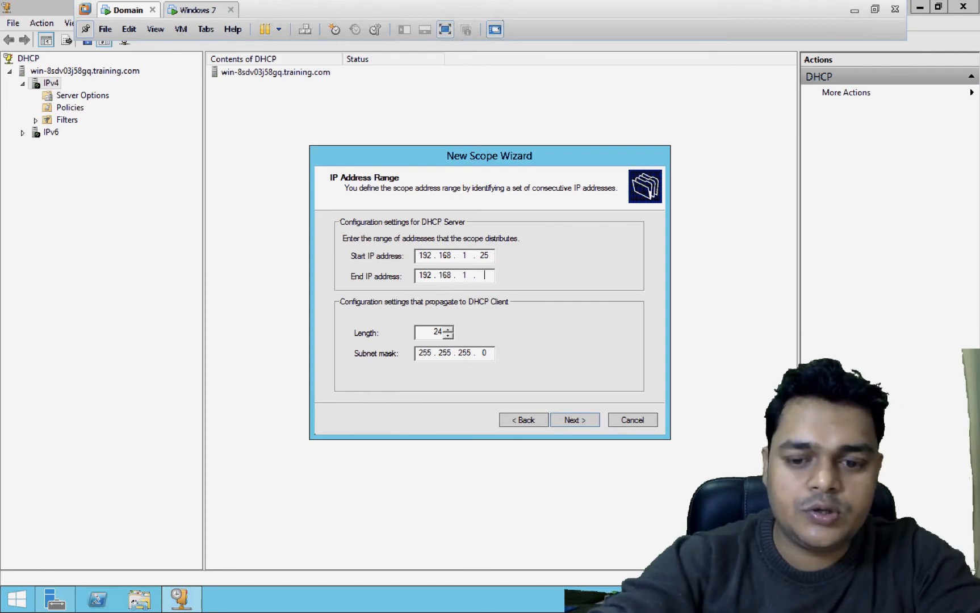
text(100)
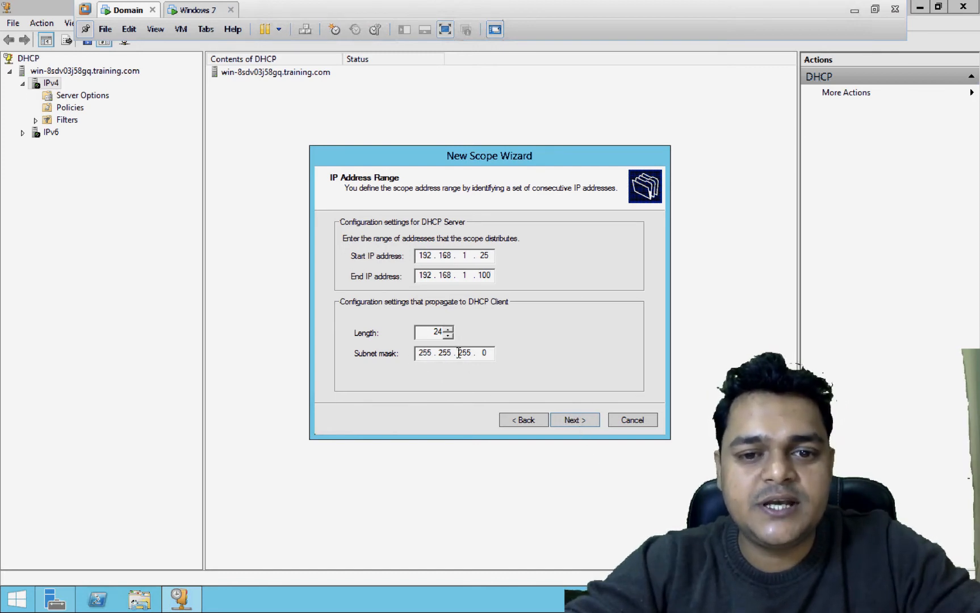
click(574, 422)
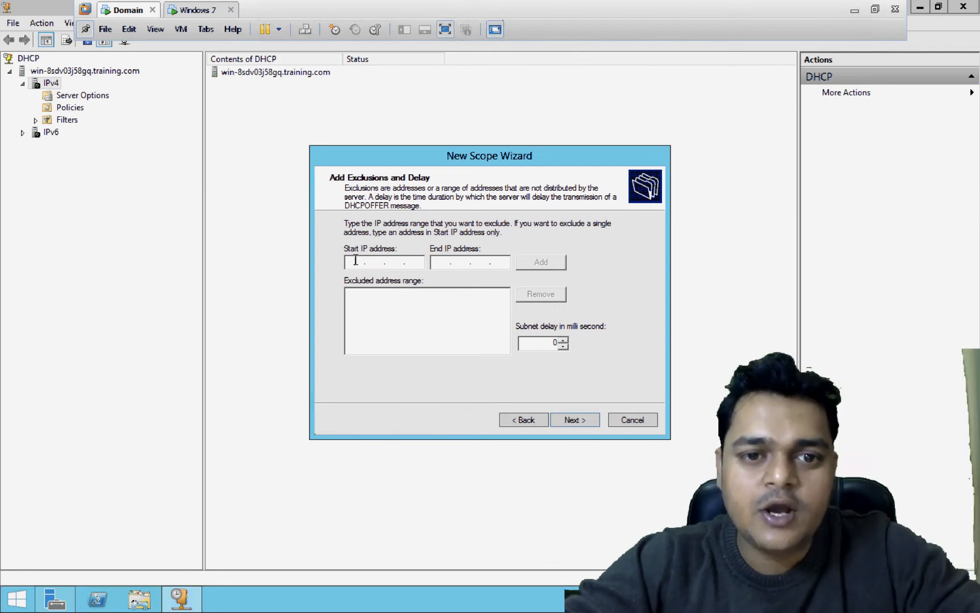
- Add the exclusion range 192.168.1.25–192.168.1.50 and continue to Lease Duration
text(192 . )
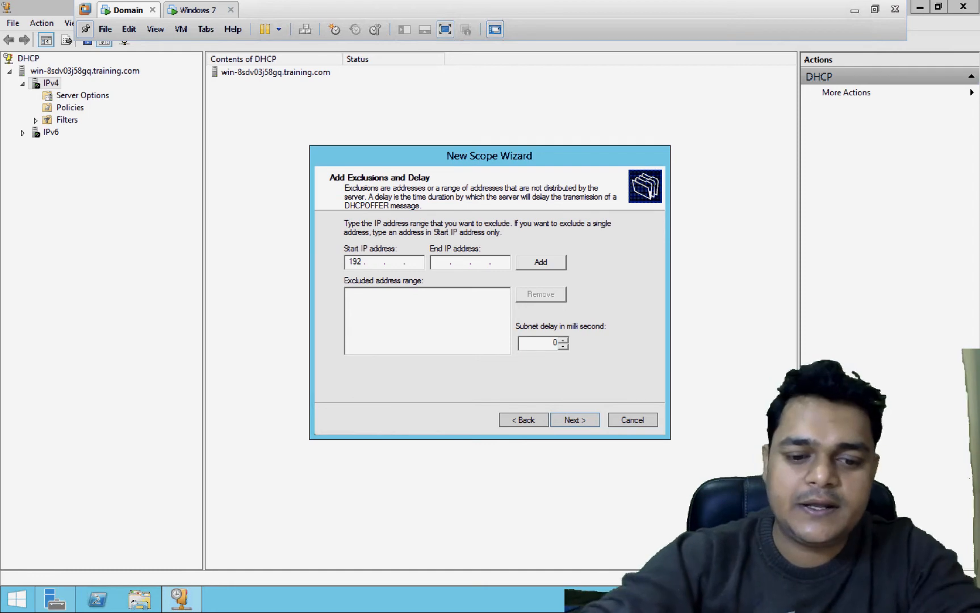
text(16 )
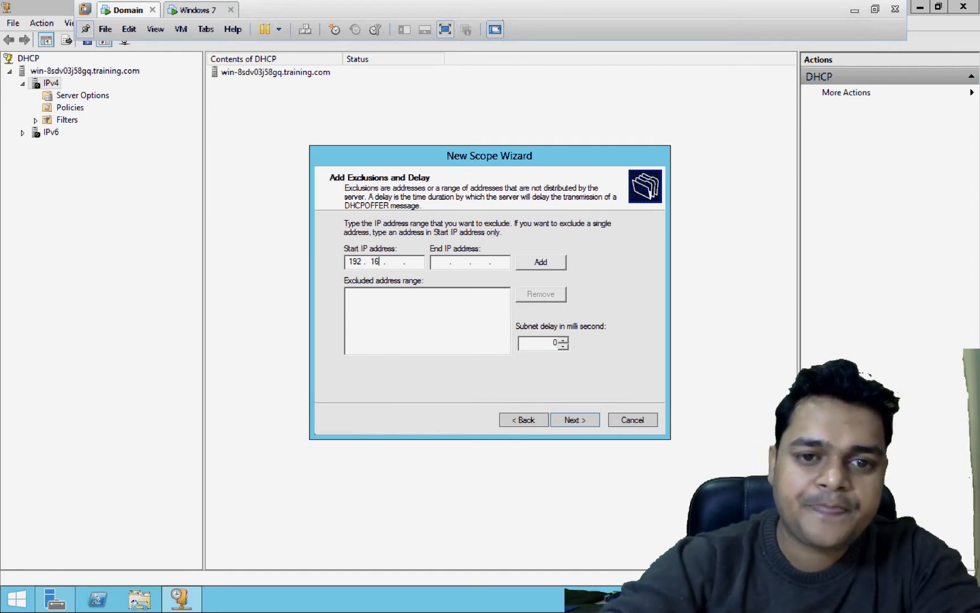
text(8 . )
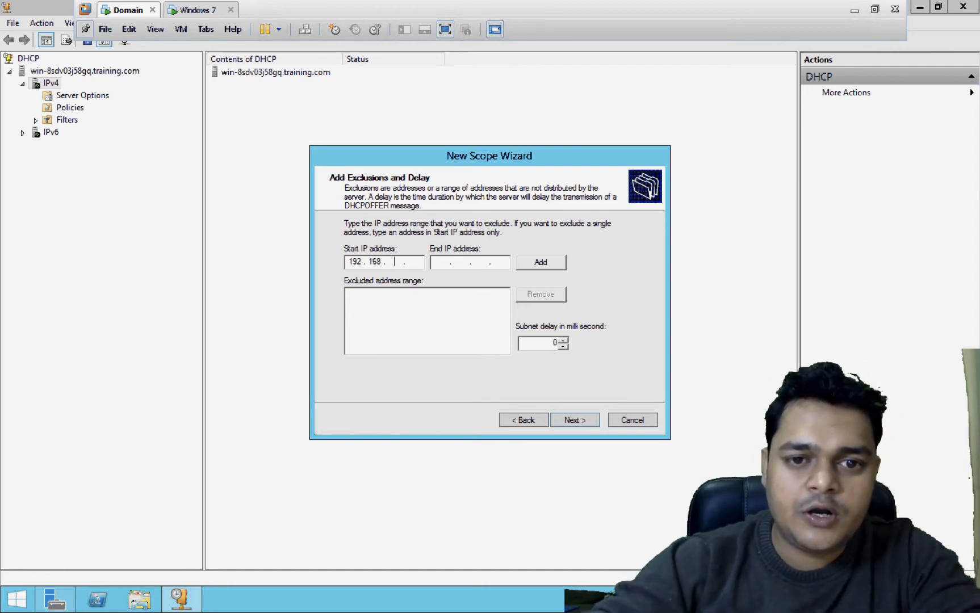
text(1 . )
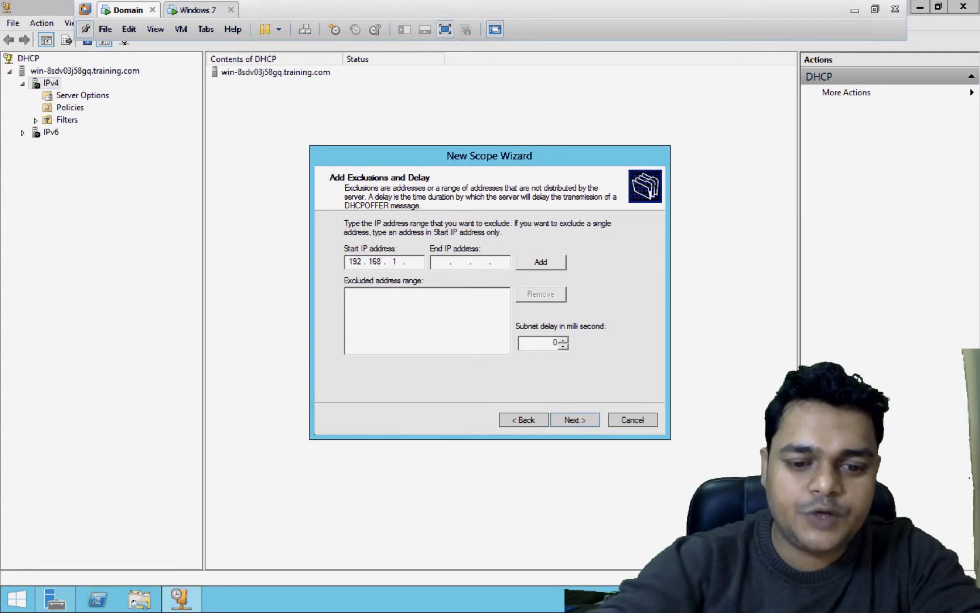
text(25)
key(Tab)
text(1921)
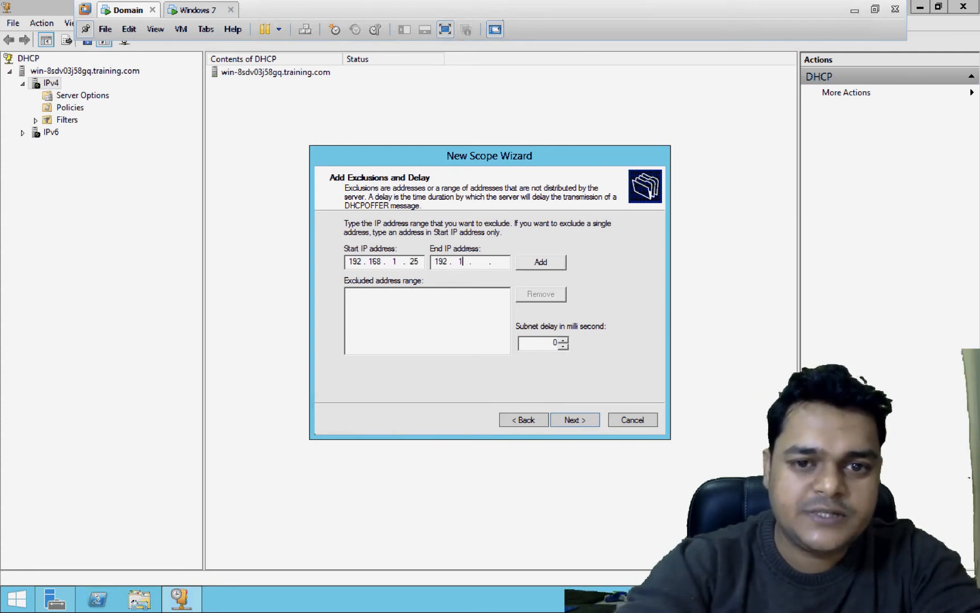
text(68)
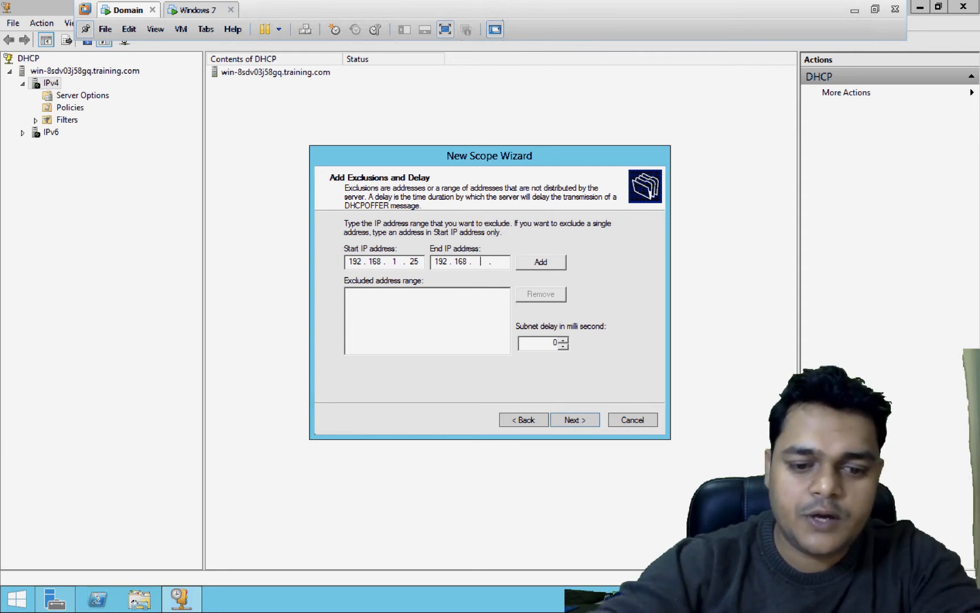
text(200)
key(Return)
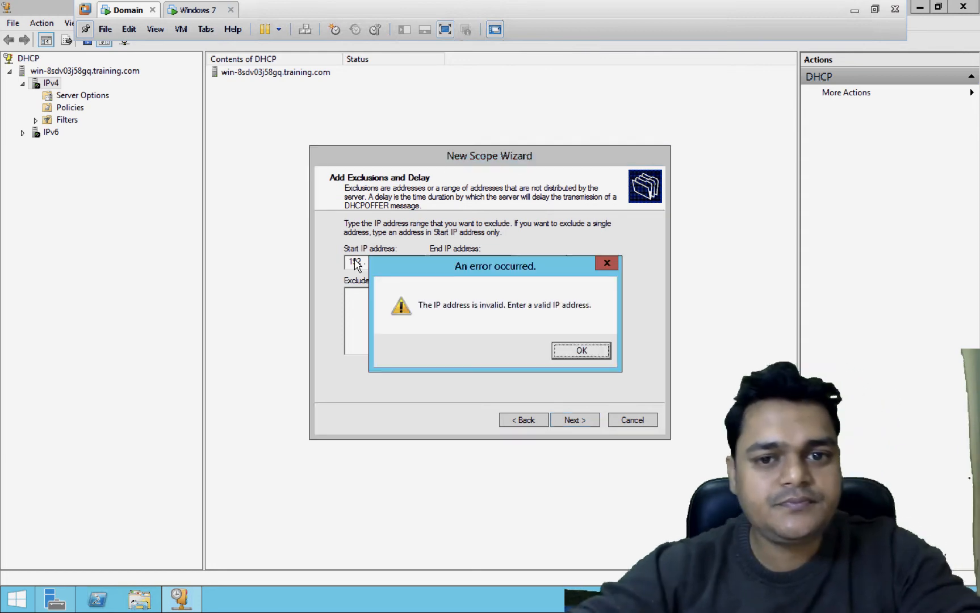
click(582, 351)
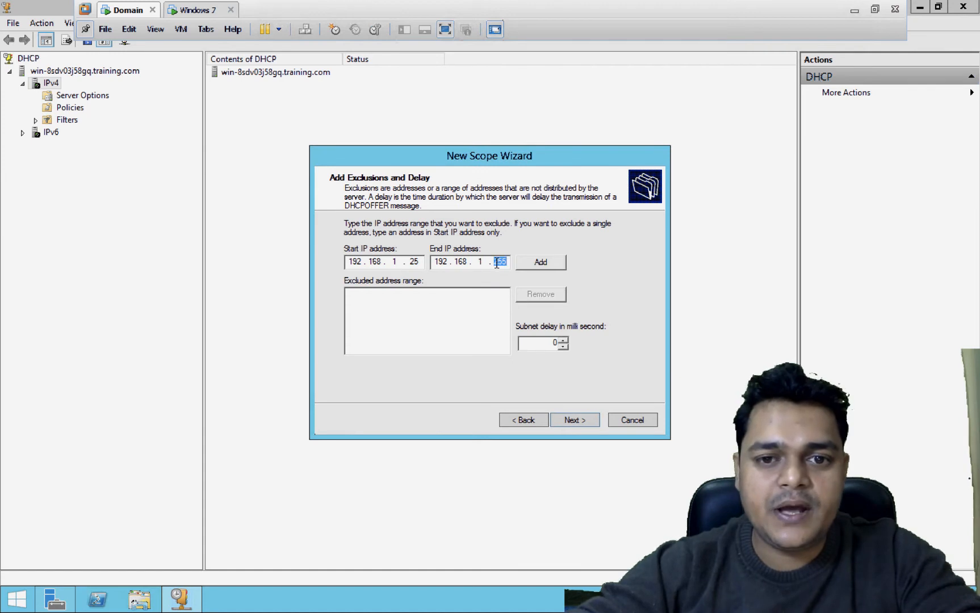
text(50)
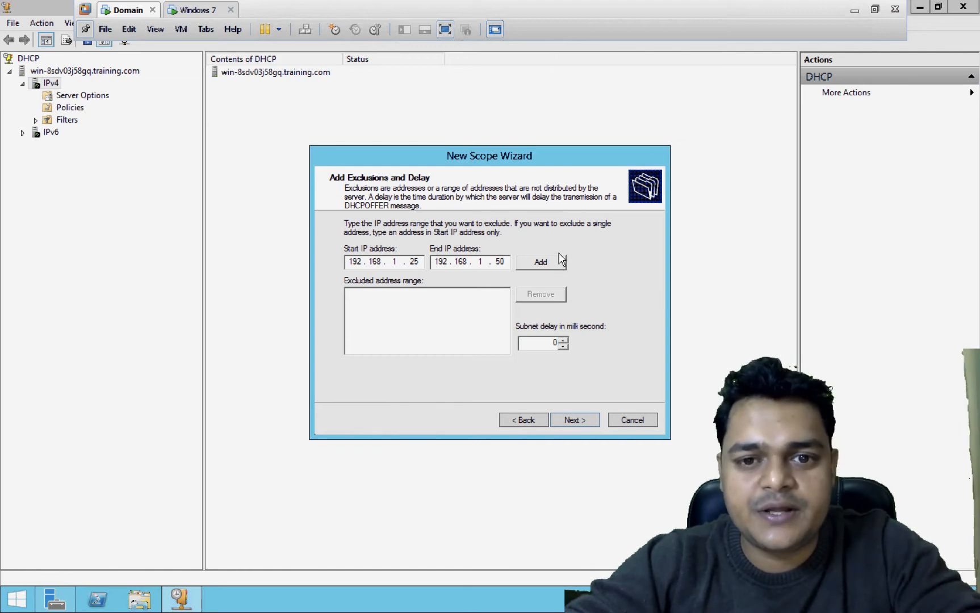
click(540, 262)
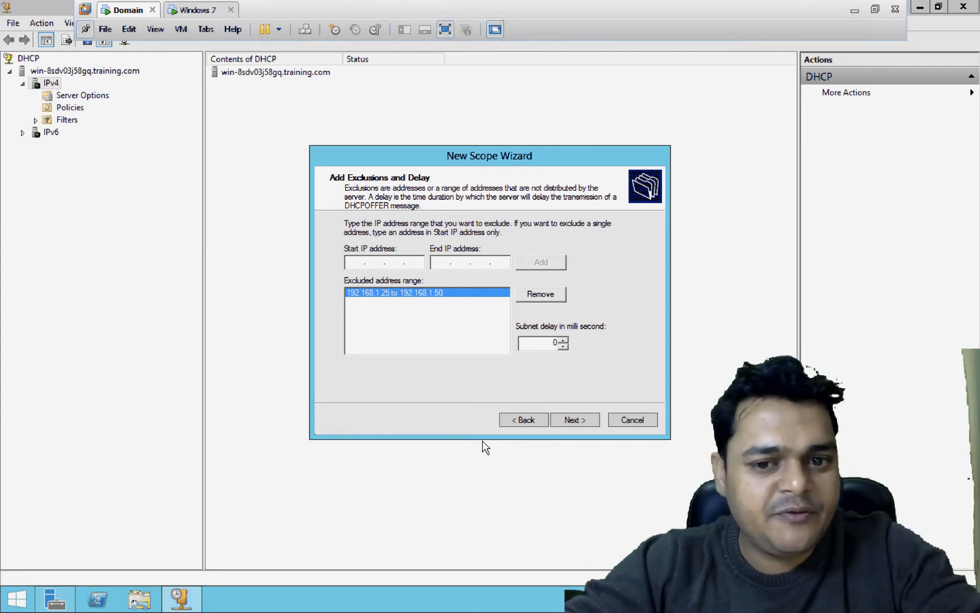
click(580, 421)
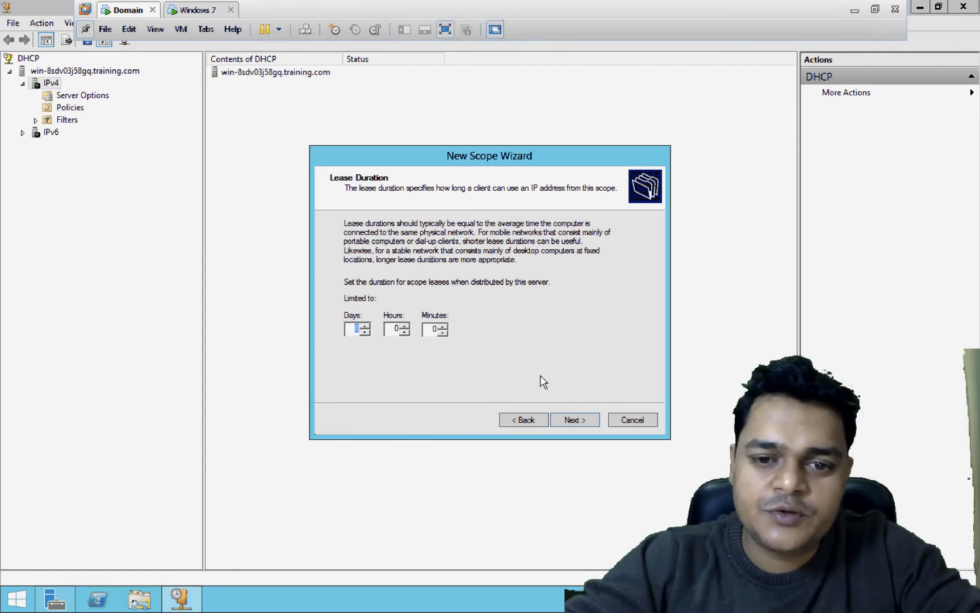
- Keep the default lease duration and add 192.168.1.51 as the scope's router
click(573, 421)
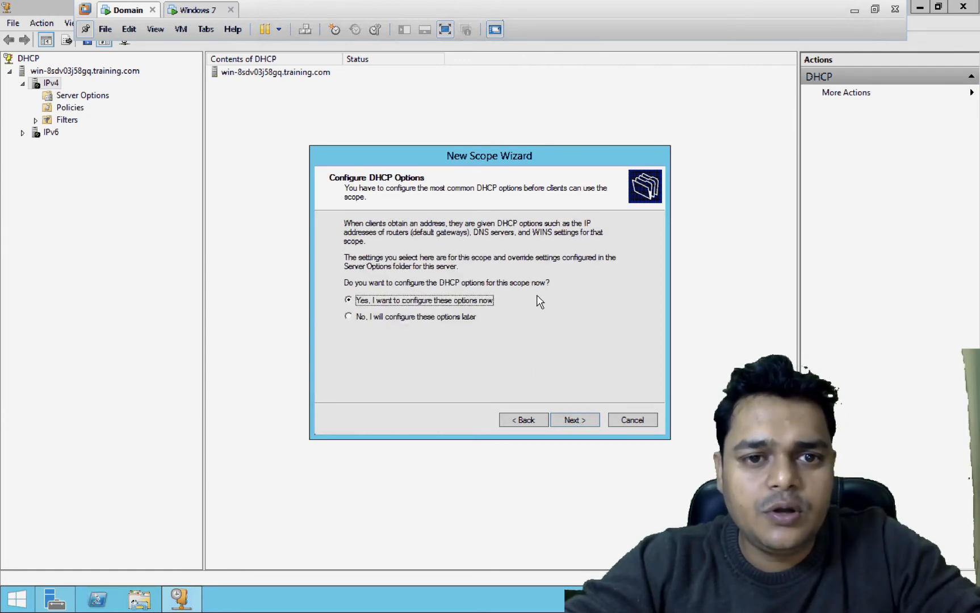
click(575, 421)
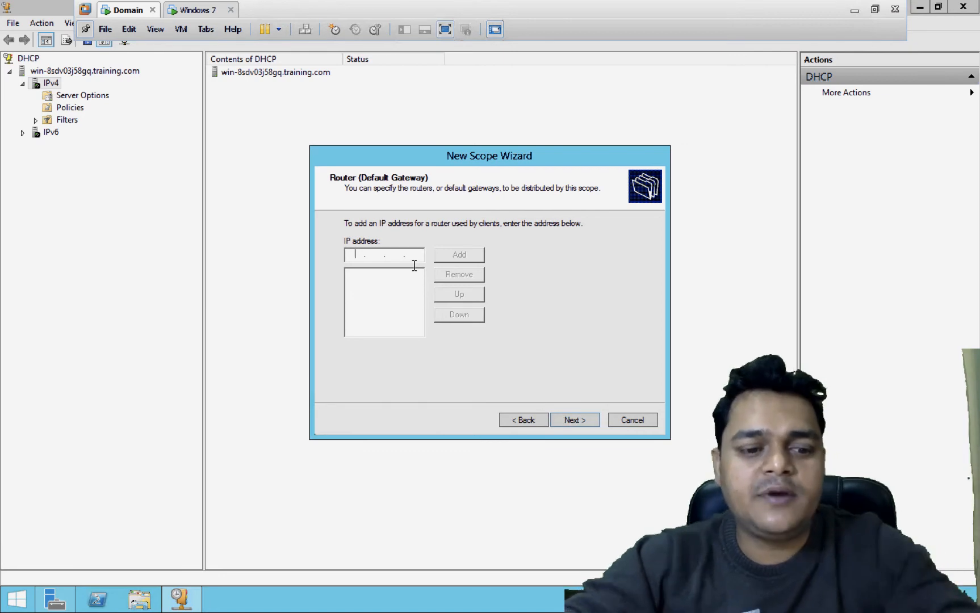
text(192.16)
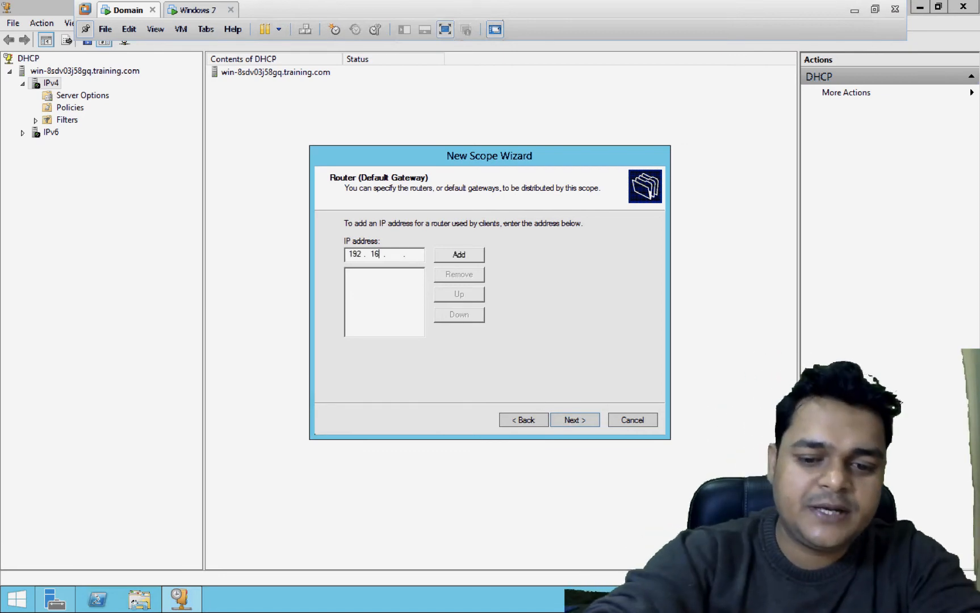
text(8.)
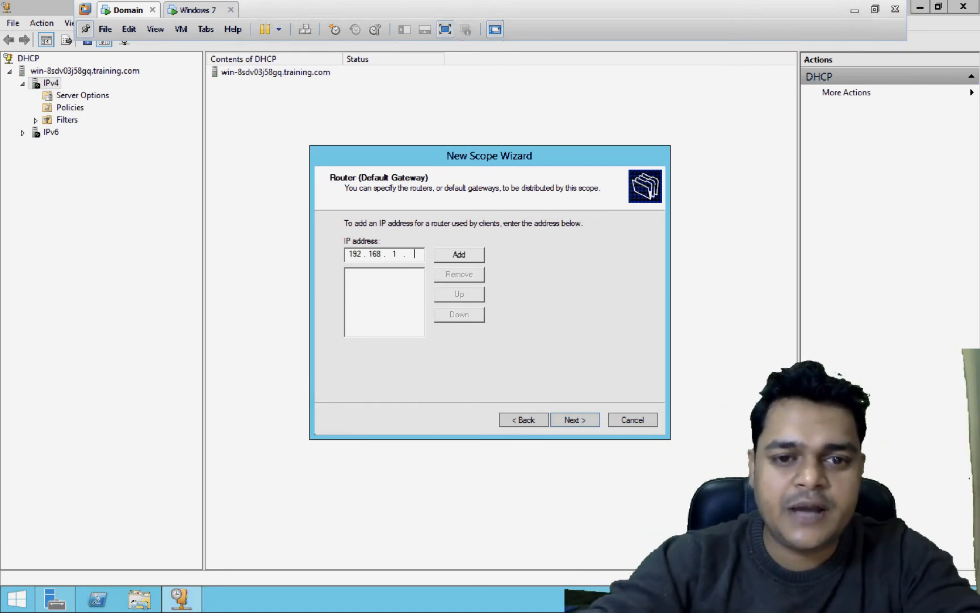
text(1.51)
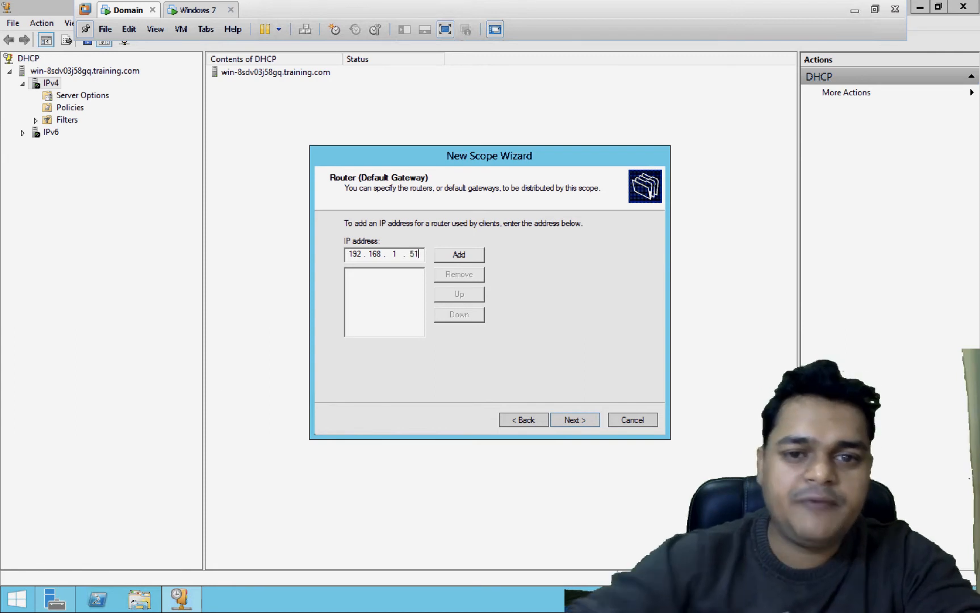
click(465, 253)
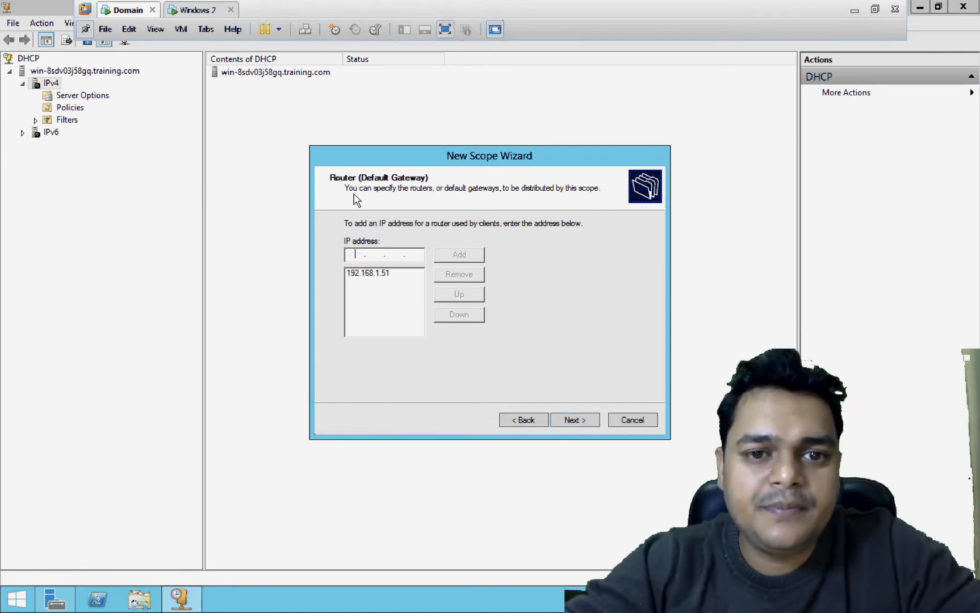
- Accept the DNS, WINS and activation defaults to complete the new scope
click(575, 420)
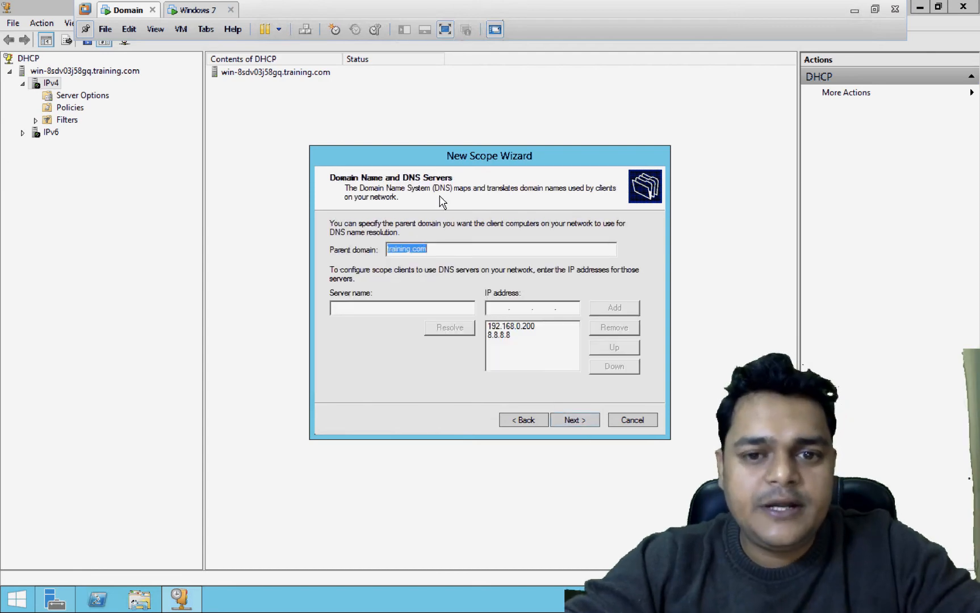
click(574, 420)
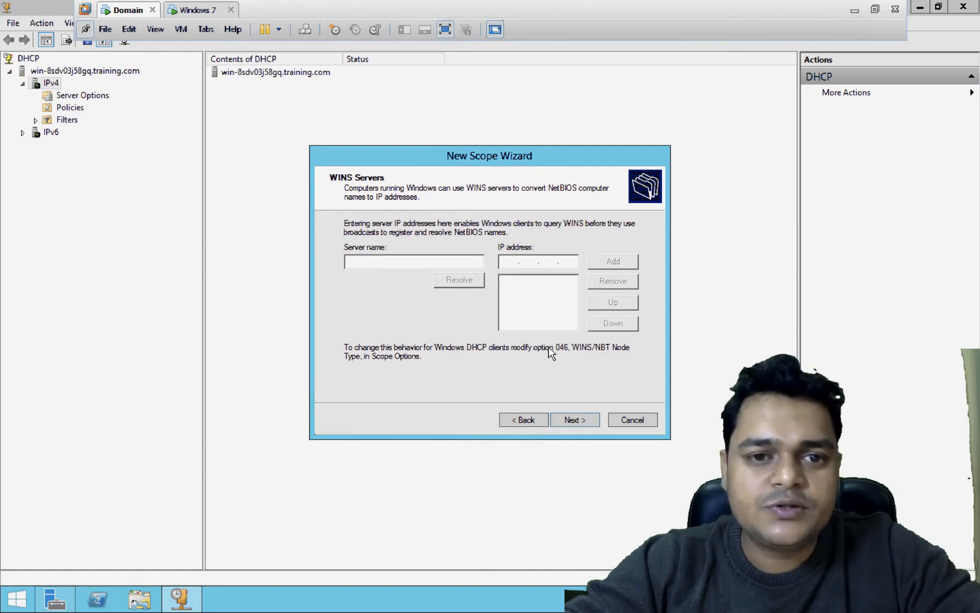
click(581, 421)
click(582, 420)
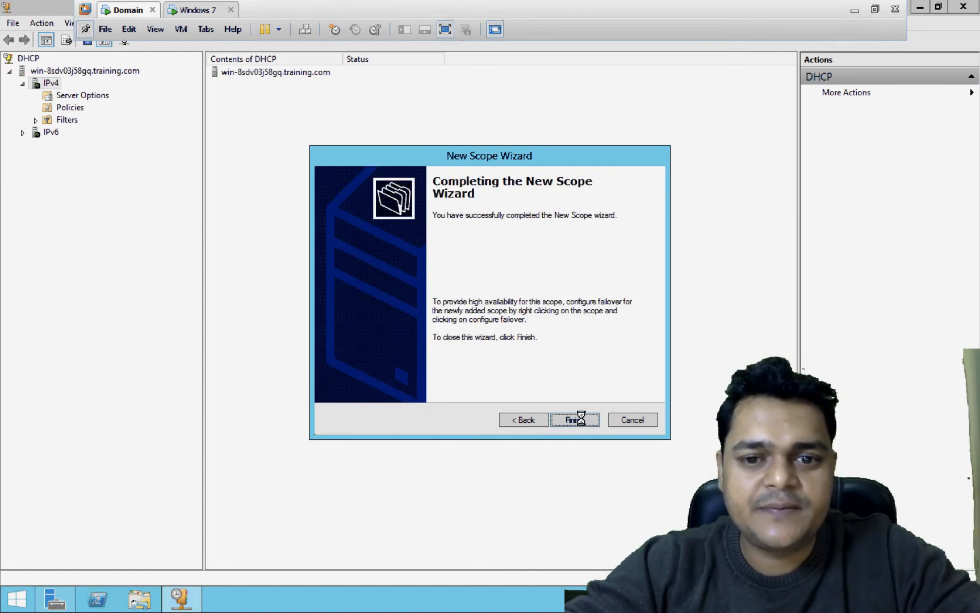
click(575, 420)
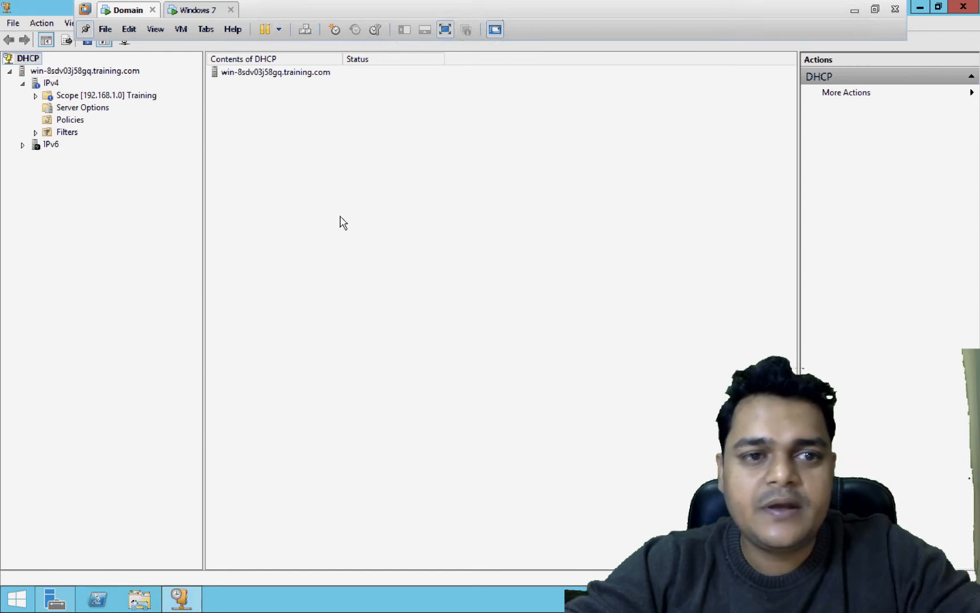
- Expand Scope [192.168.1.0] Training to list Address Pool, Address Leases, Reservations and its other folders
click(35, 96)
click(93, 96)
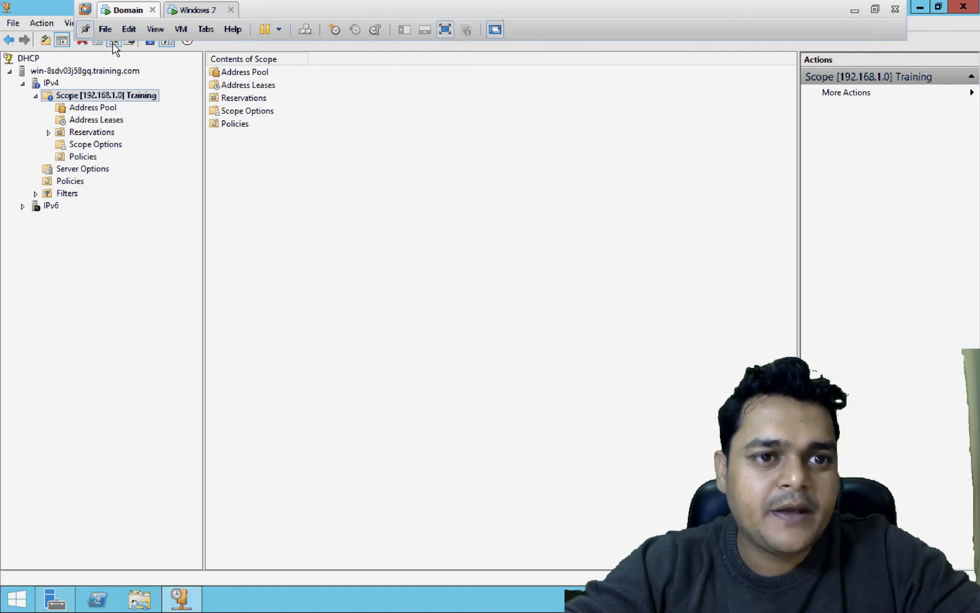
double_click(86, 97)
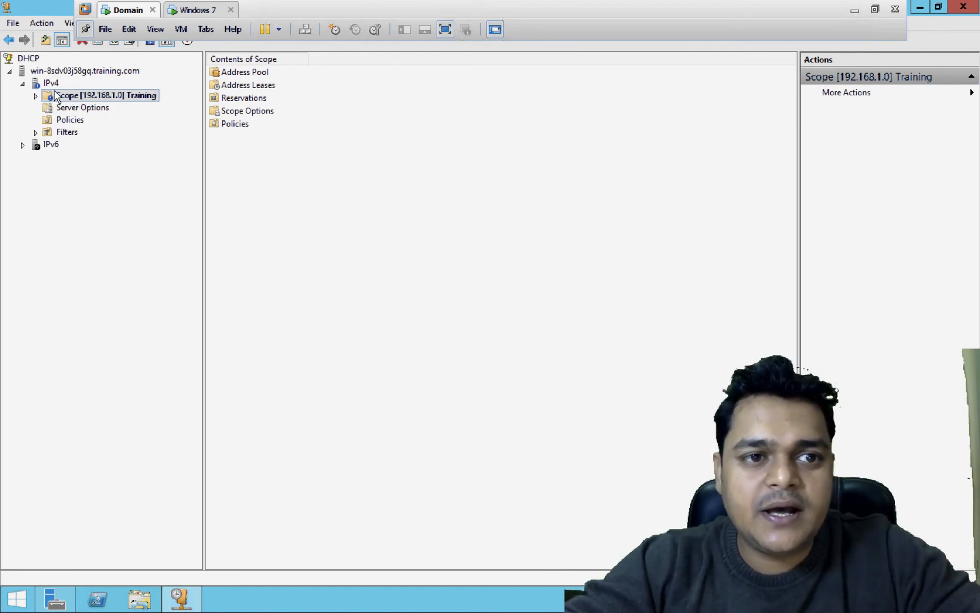
click(35, 96)
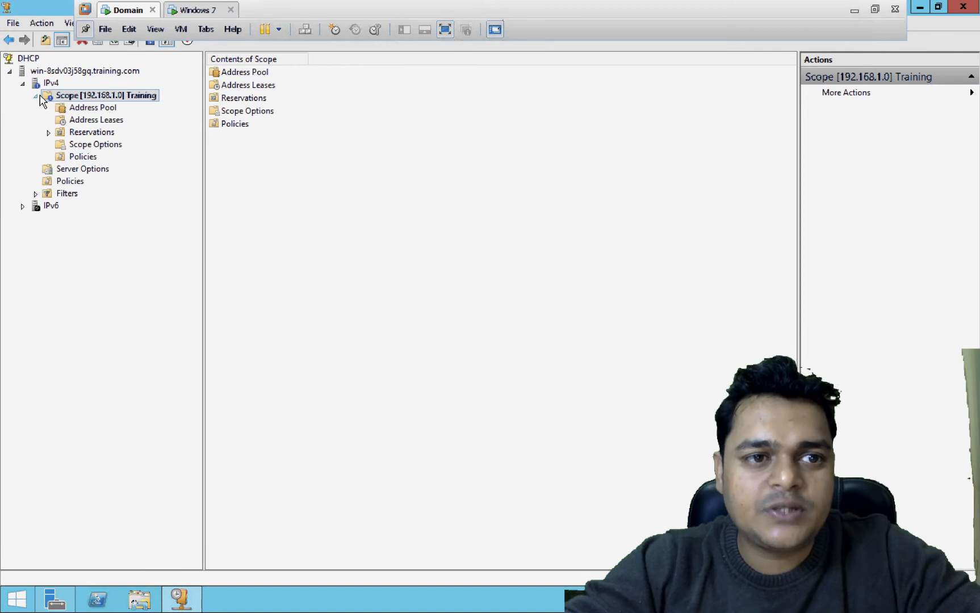
click(196, 9)
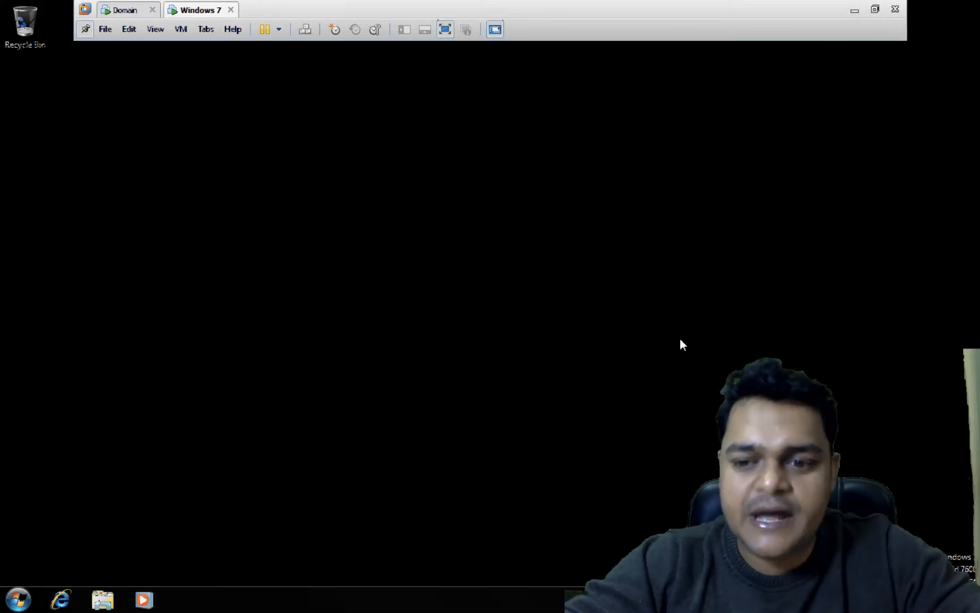
- Refresh the Windows 7 desktop and launch Network Connections (ncpa.cpl) from Run
right_click(665, 321)
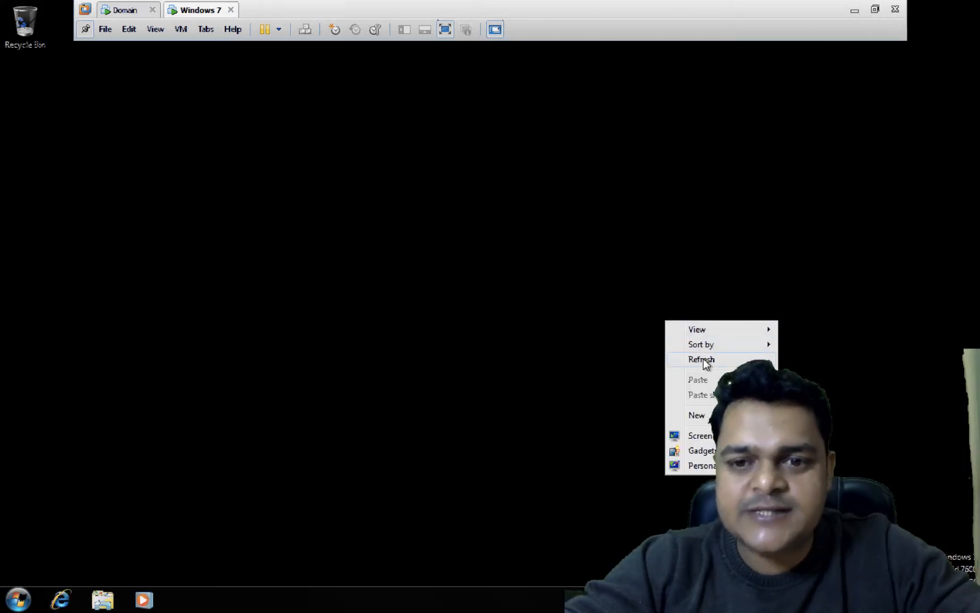
click(704, 359)
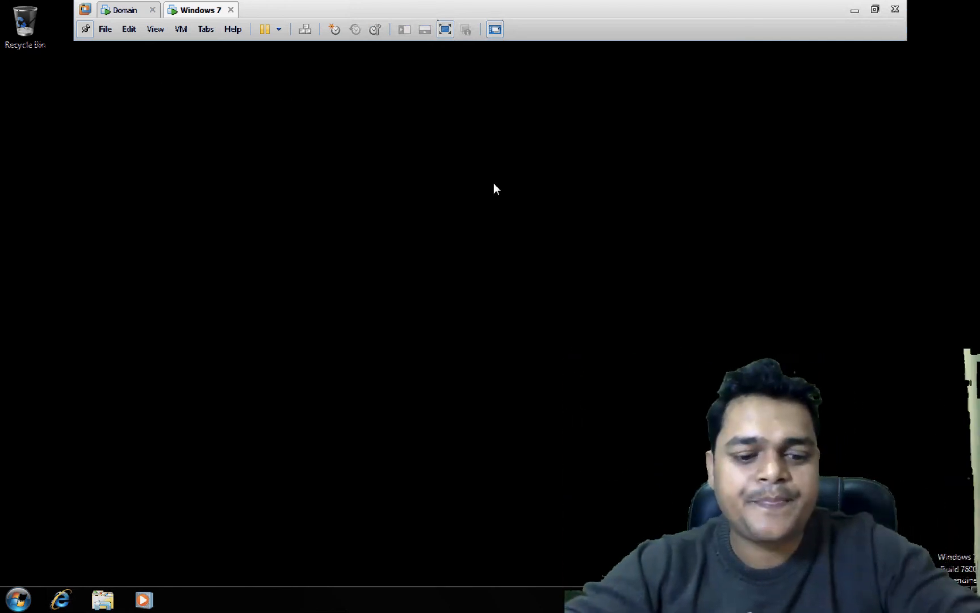
key(super+r)
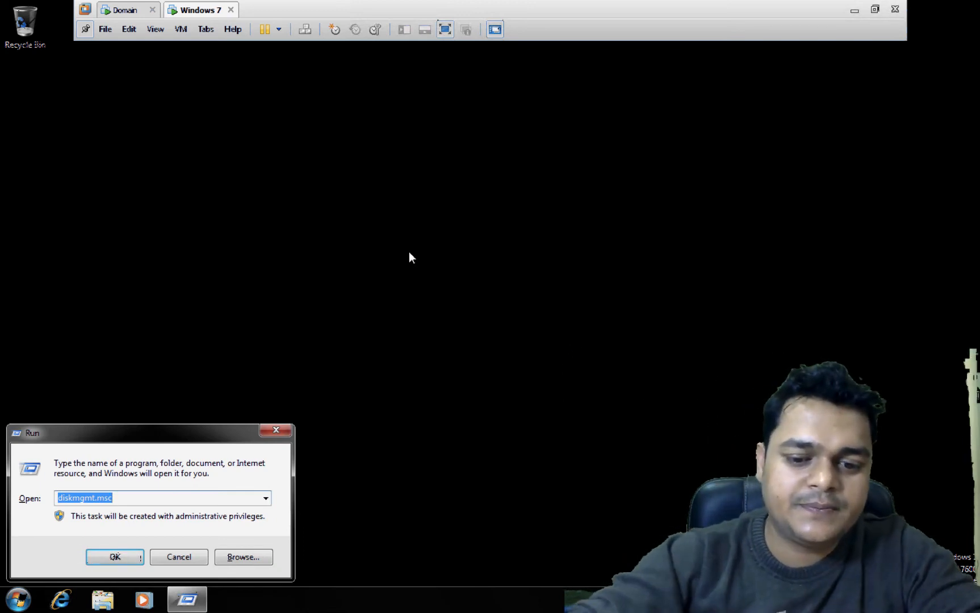
text(nc)
key(Down)
key(Return)
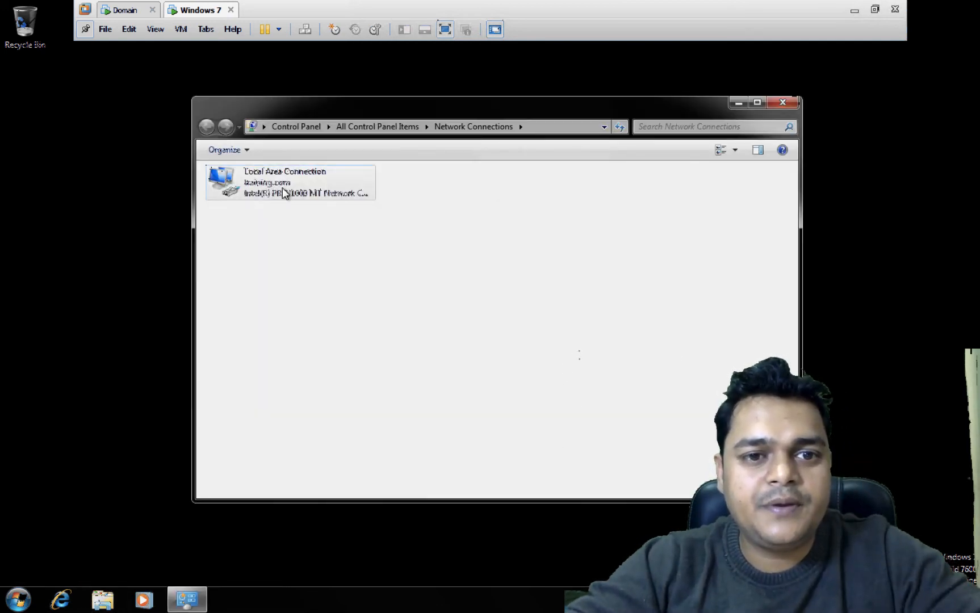
- Set Local Area Connection's IPv4 to obtain the IP and DNS server addresses automatically
right_click(284, 193)
click(321, 320)
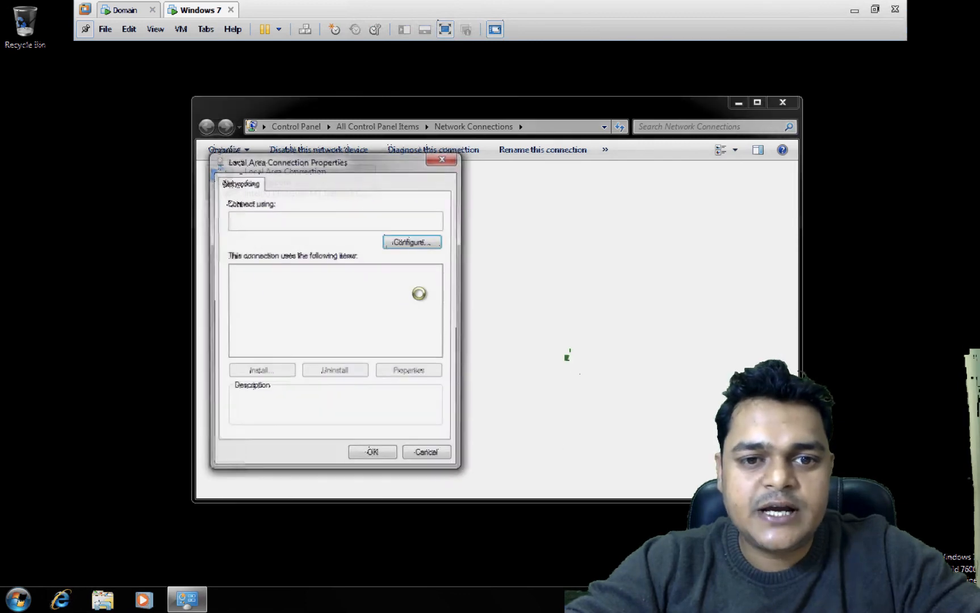
double_click(374, 316)
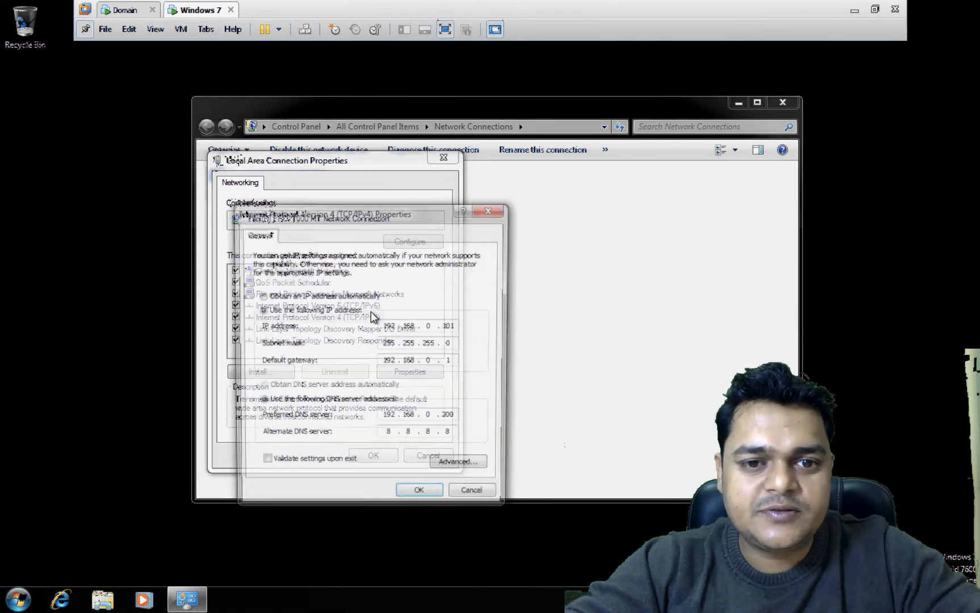
click(260, 296)
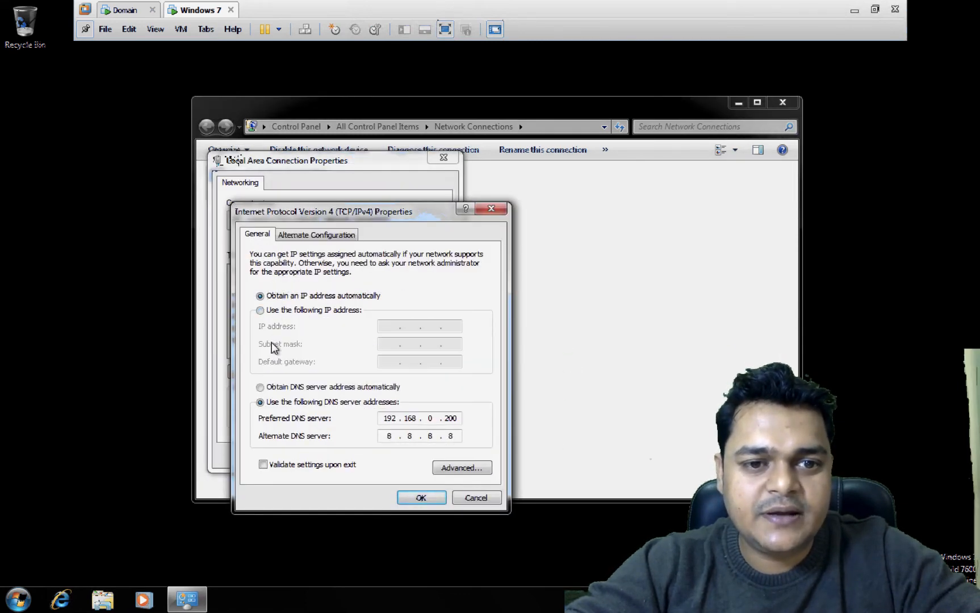
click(282, 388)
click(421, 498)
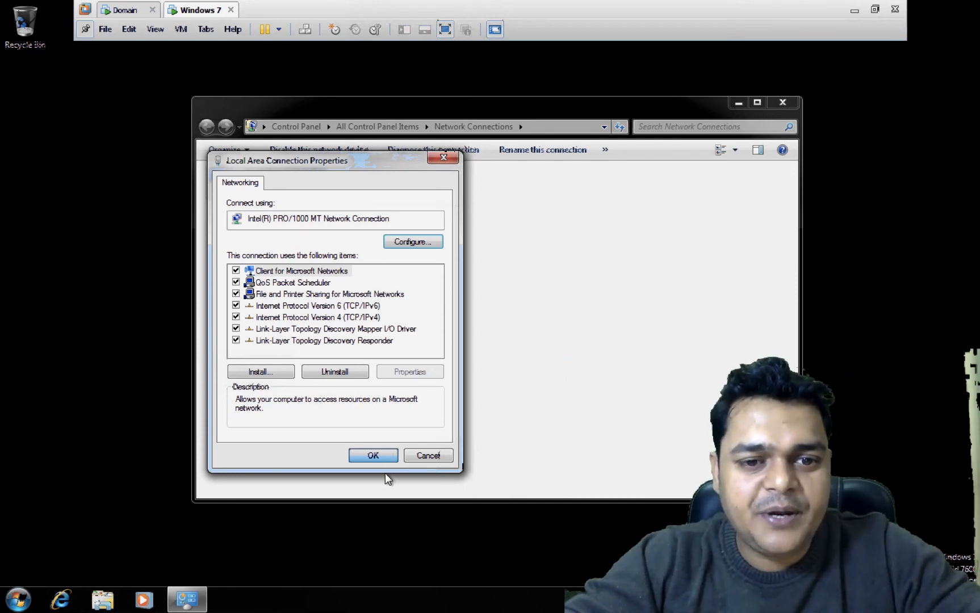
click(383, 458)
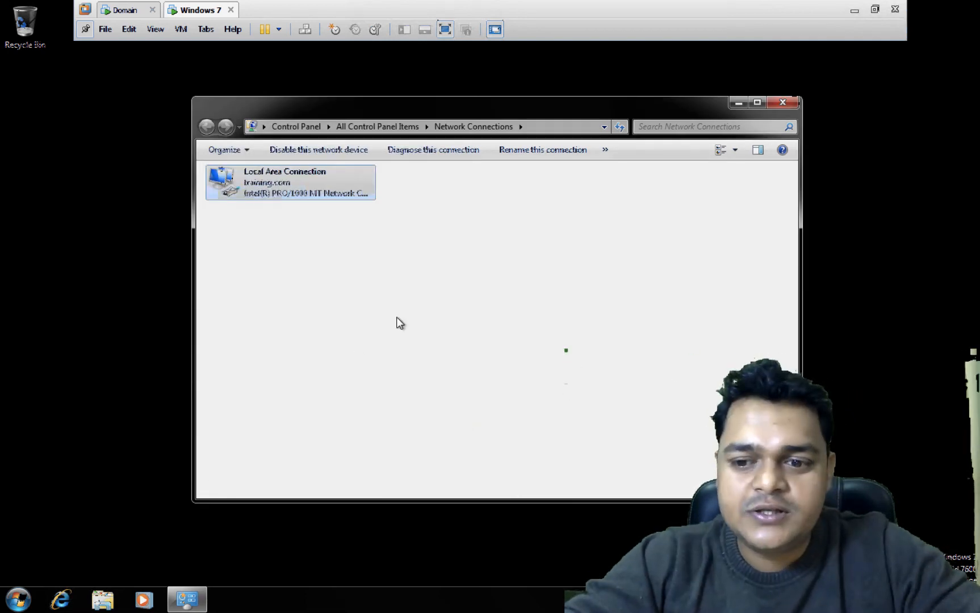
- Check the connection details showing IPv4 192.168.0.110 from DHCP server 192.168.0.1
right_click(293, 194)
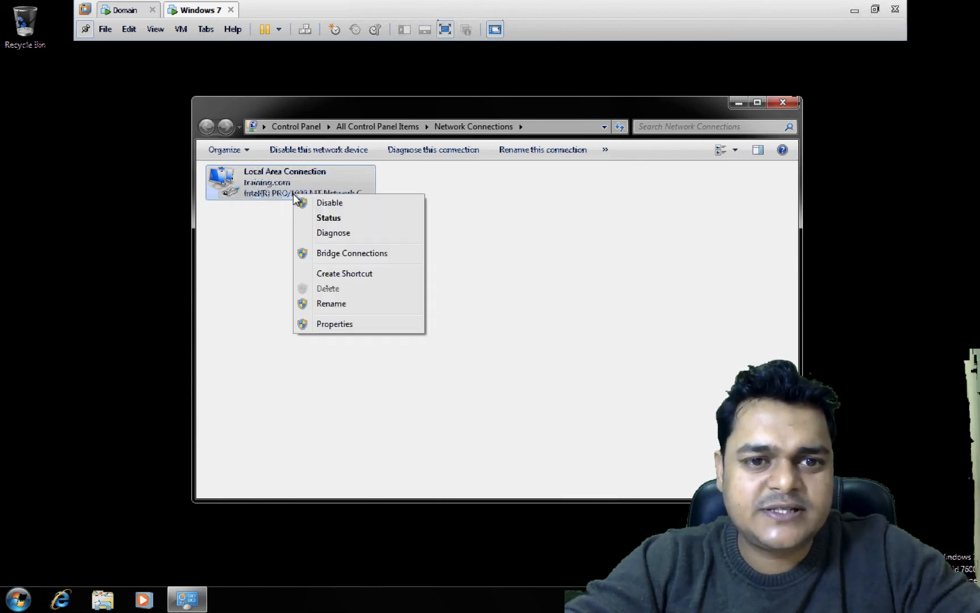
click(338, 217)
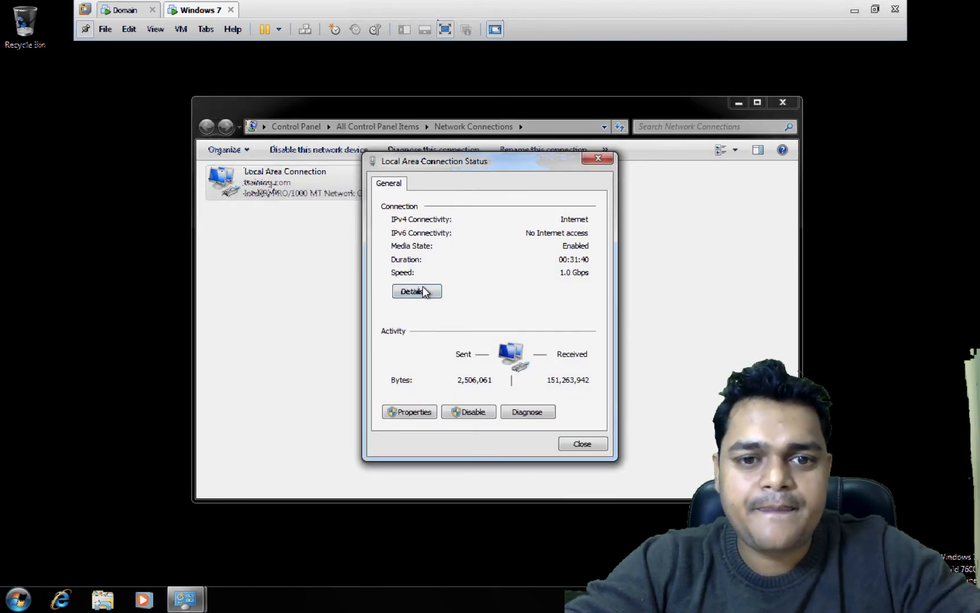
click(418, 291)
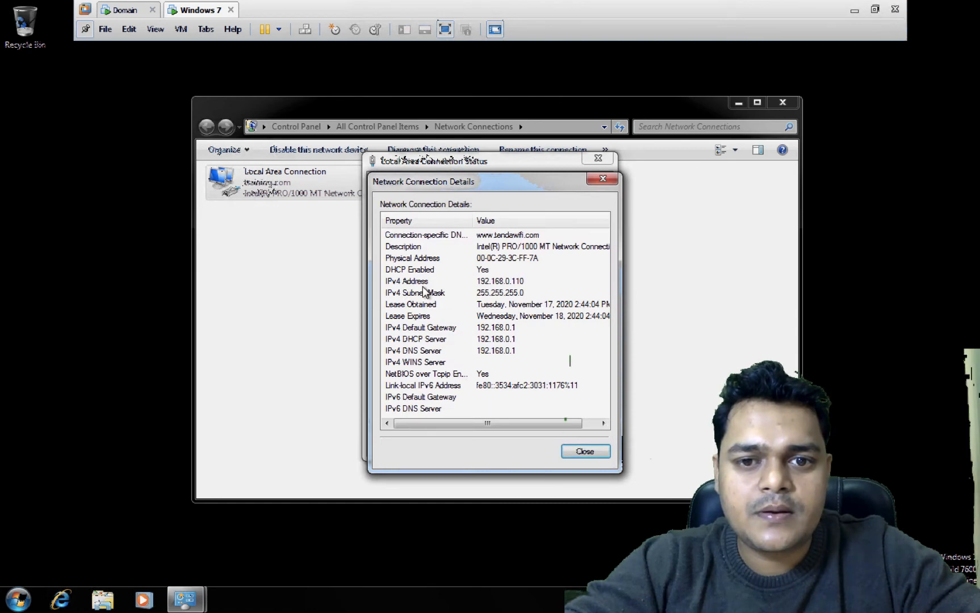
click(602, 180)
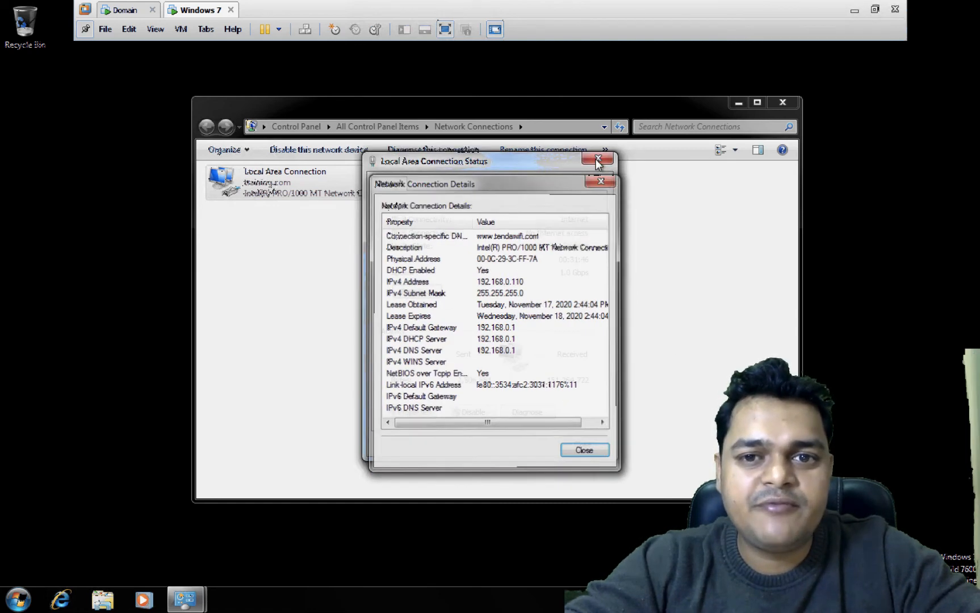
click(597, 161)
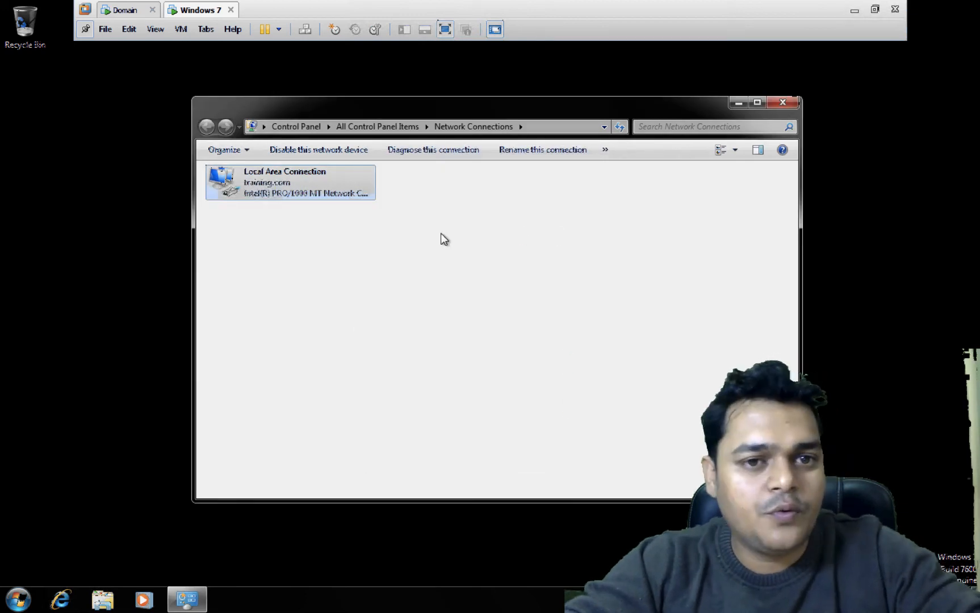
- Open a command prompt and release the client's IP with ipconfig/release
key(super+r)
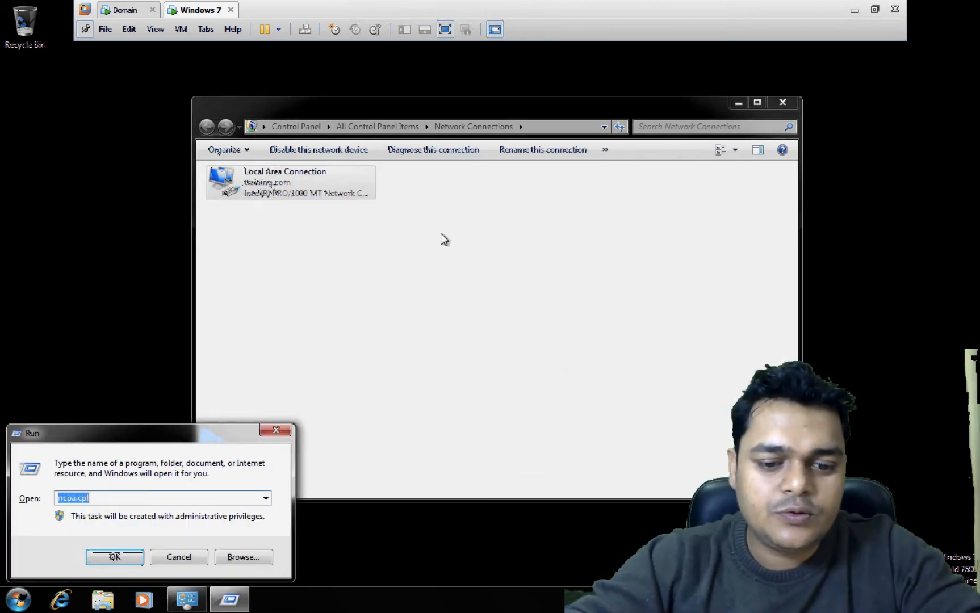
text(cmd)
key(Return)
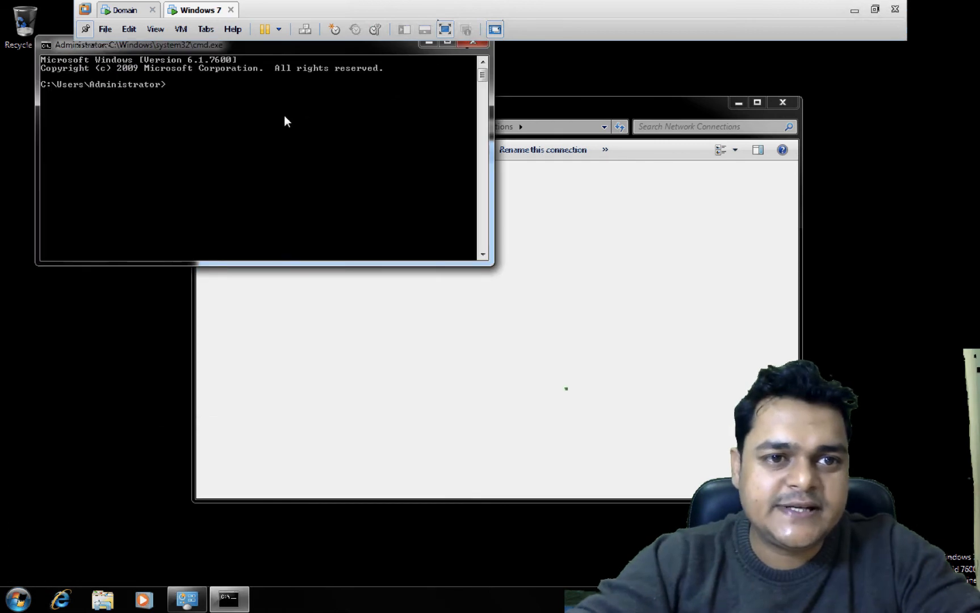
text(ipc)
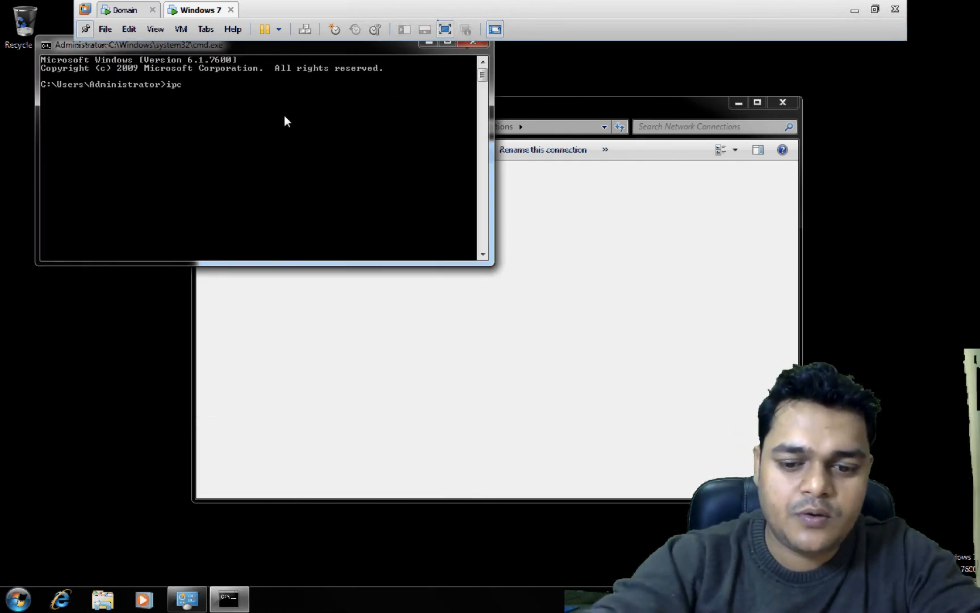
text(onfig)
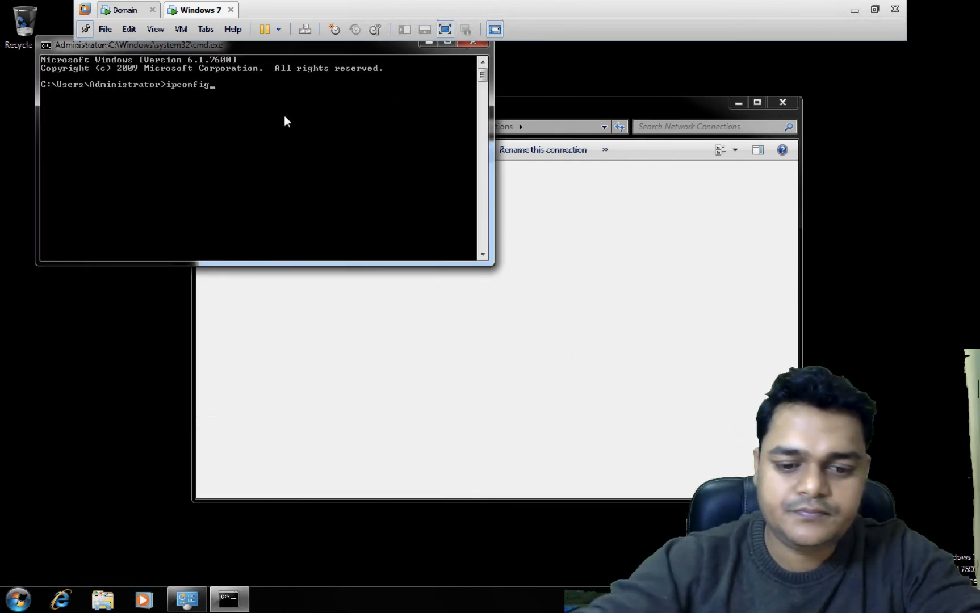
text(/release)
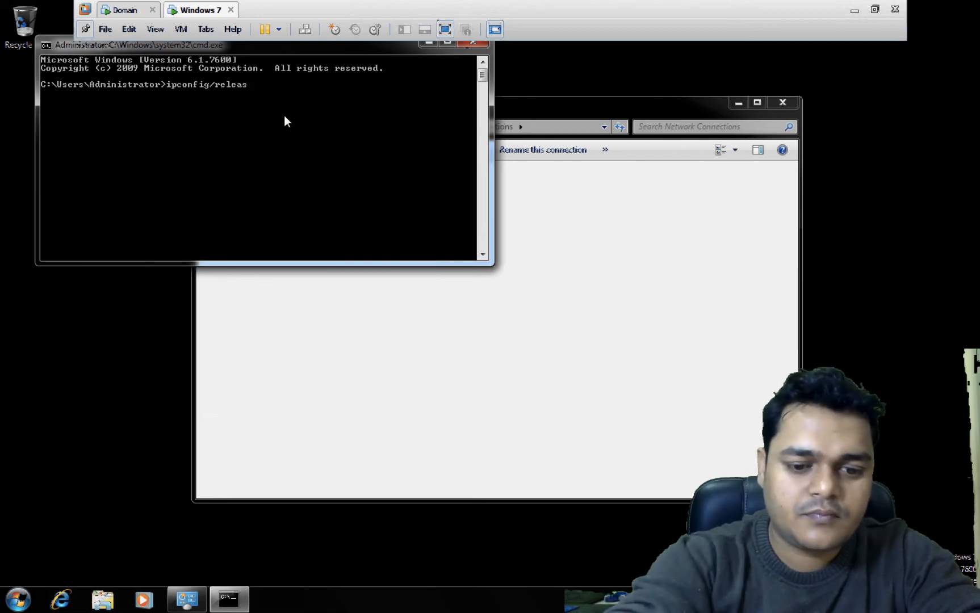
key(Return)
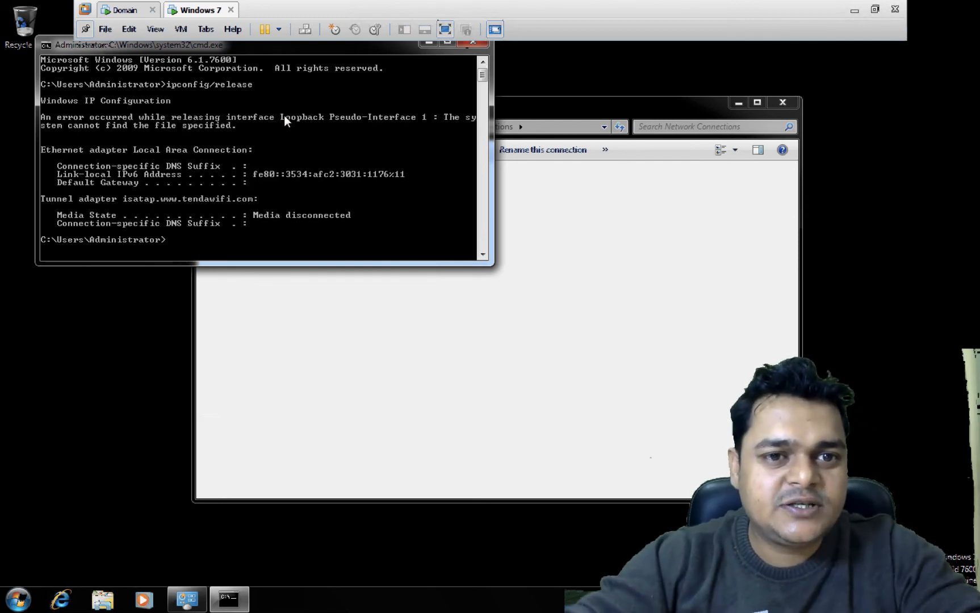
- Run ipconfig/renew so the client leases 192.168.0.111
key(Up)
key(BackSpace)
key(BackSpace)
key(BackSpace)
key(BackSpace)
key(BackSpace)
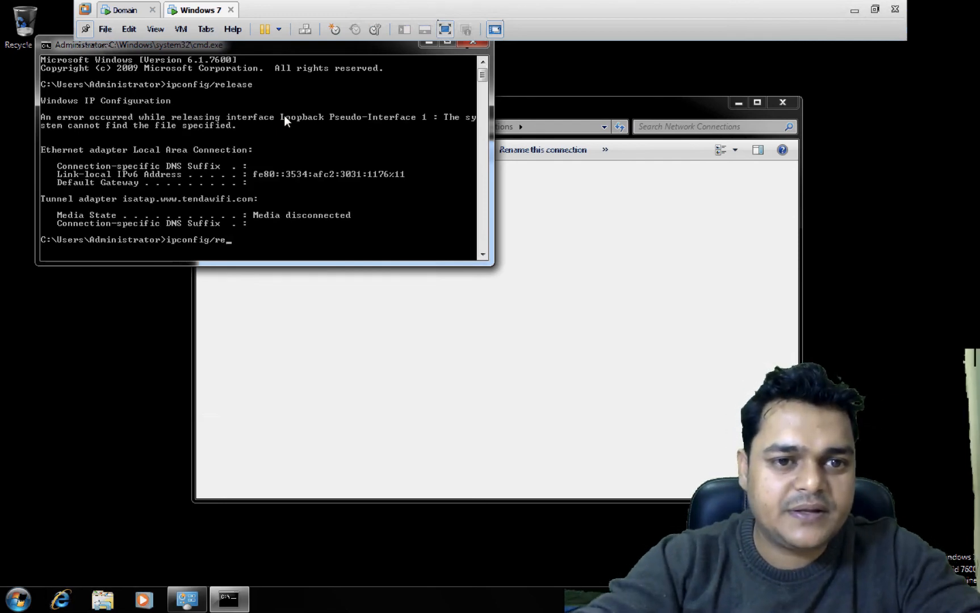
text(new)
key(Return)
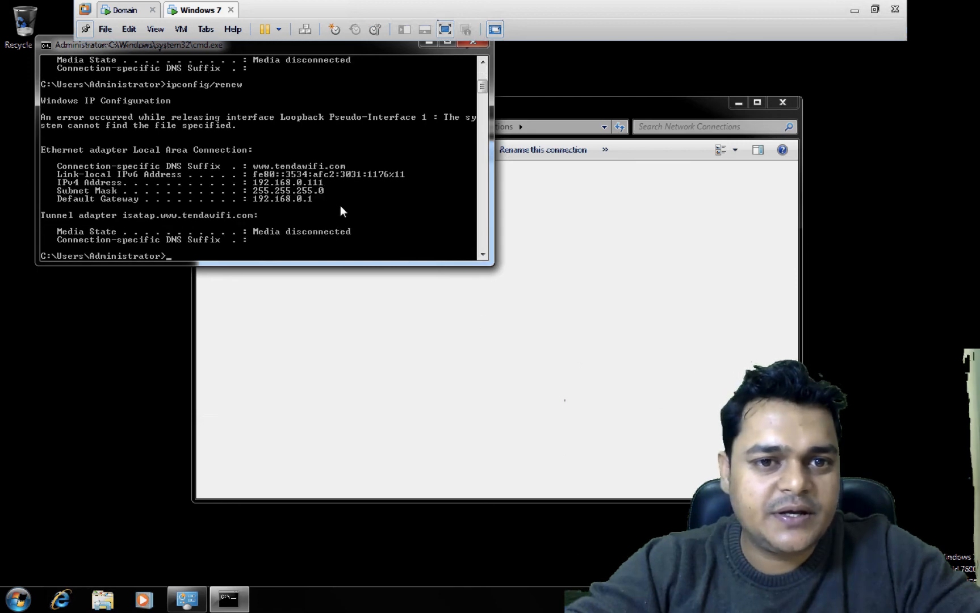
- Close the command prompt, then disable and re-enable Local Area Connection
click(470, 42)
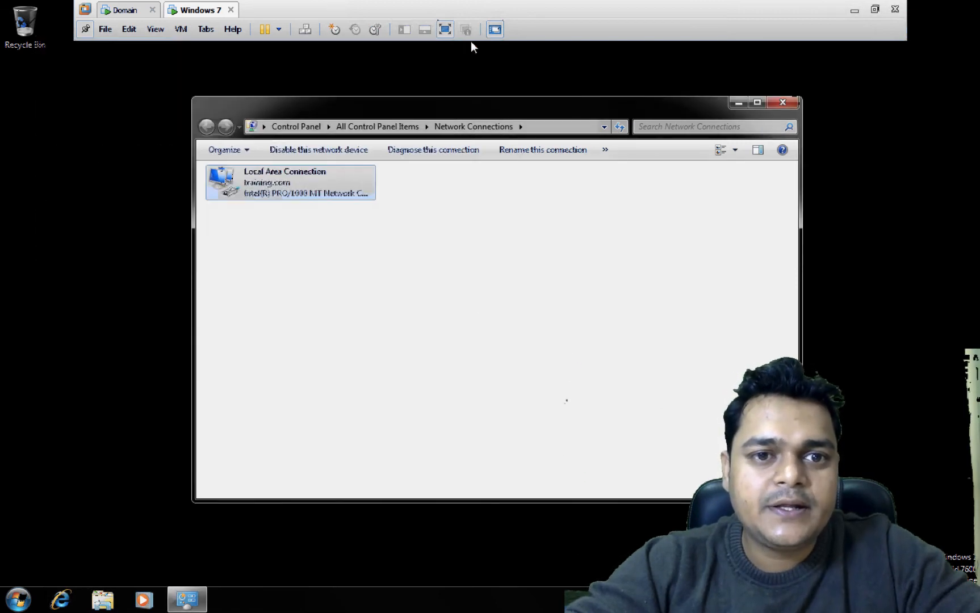
right_click(304, 195)
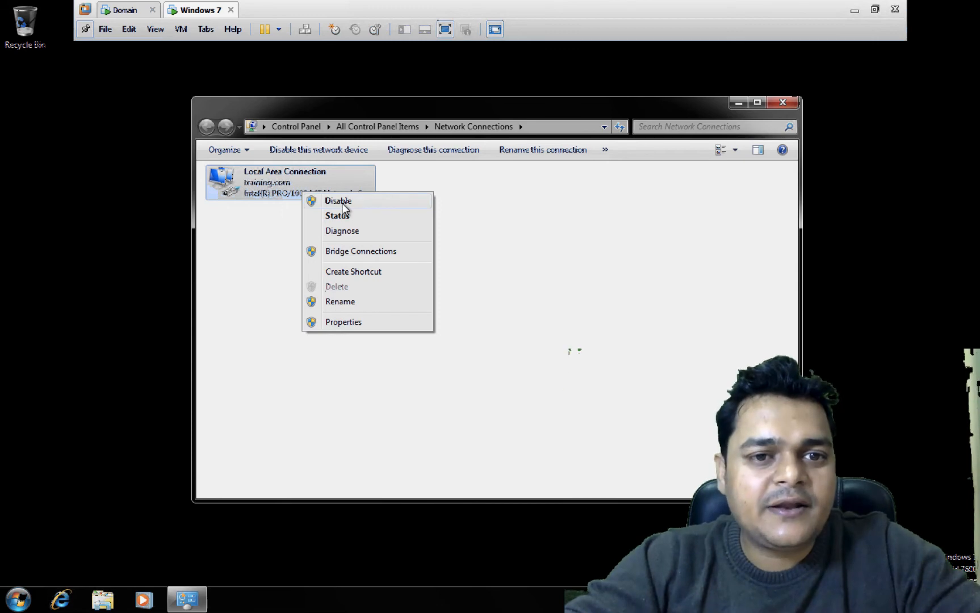
click(343, 204)
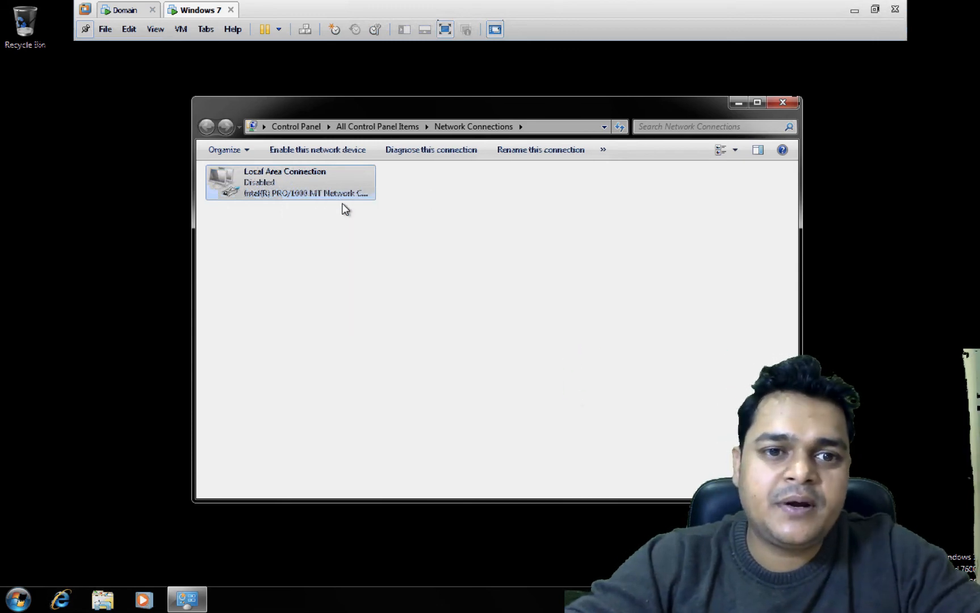
right_click(314, 184)
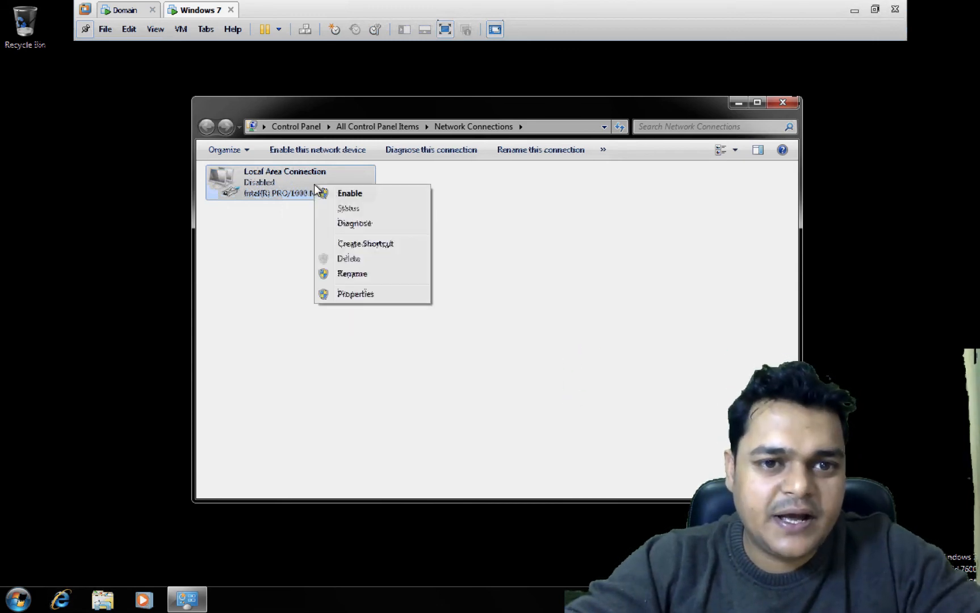
click(354, 193)
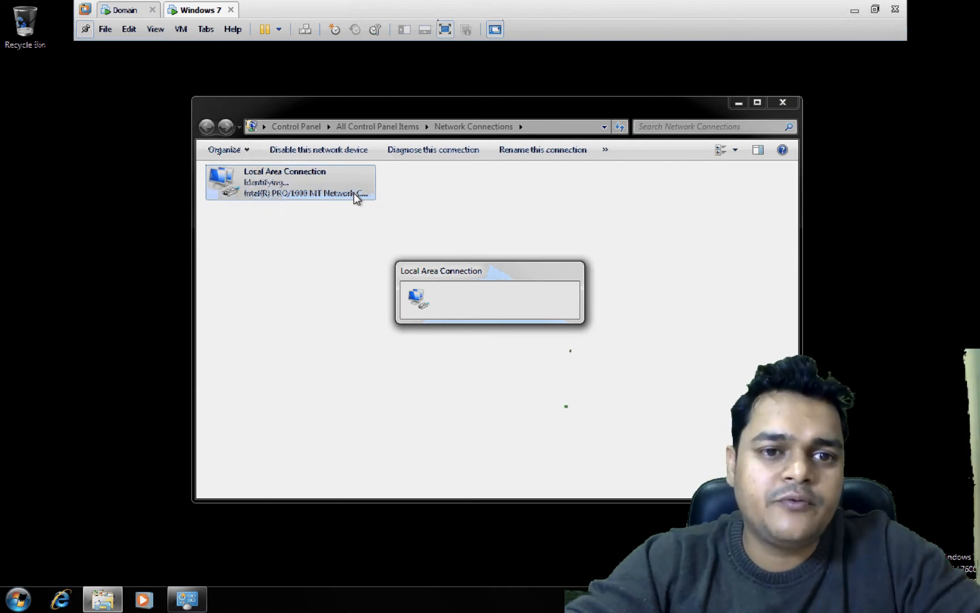
- Review the connection details, still showing IPv4 192.168.0.111 from 192.168.0.1
right_click(305, 180)
click(343, 204)
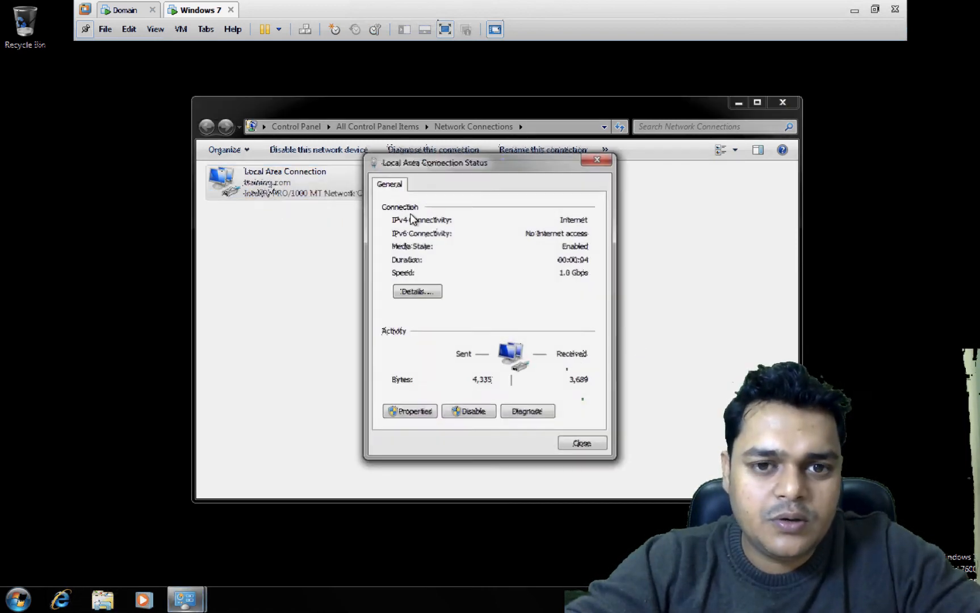
click(416, 290)
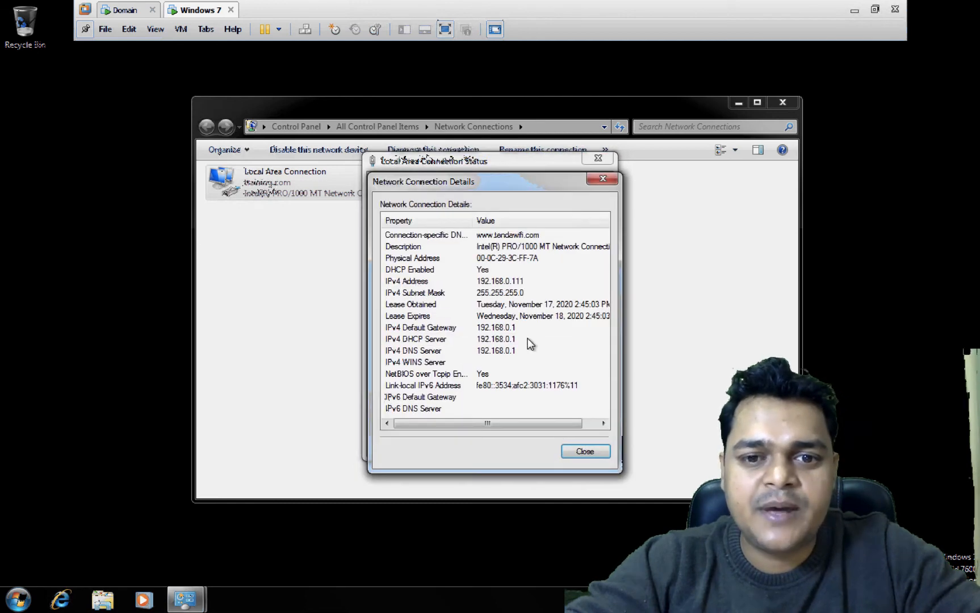
click(601, 180)
click(600, 159)
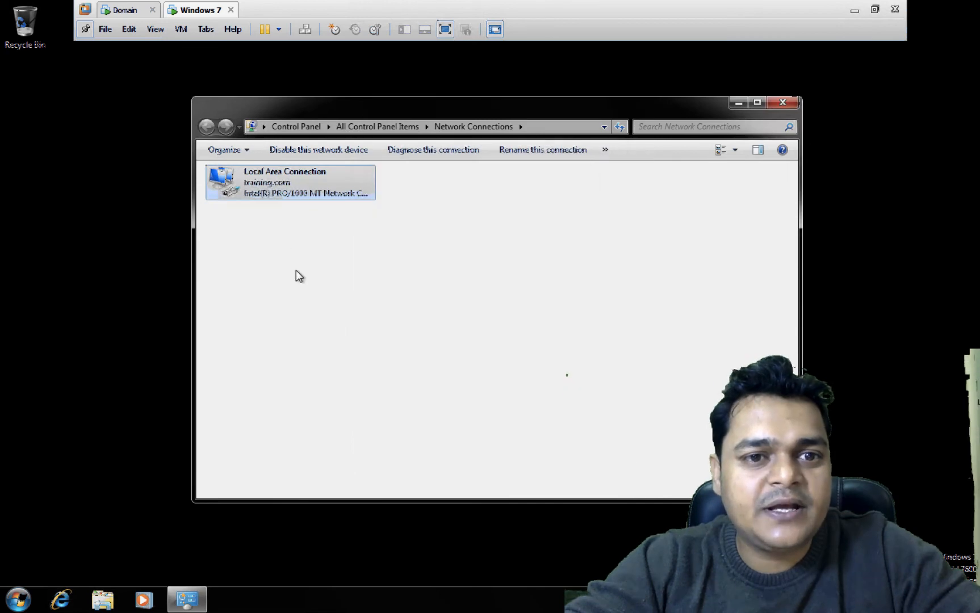
- Reopen the connection details and select the Physical Address 00-0C-29-3C-FF-7A
right_click(260, 187)
click(302, 209)
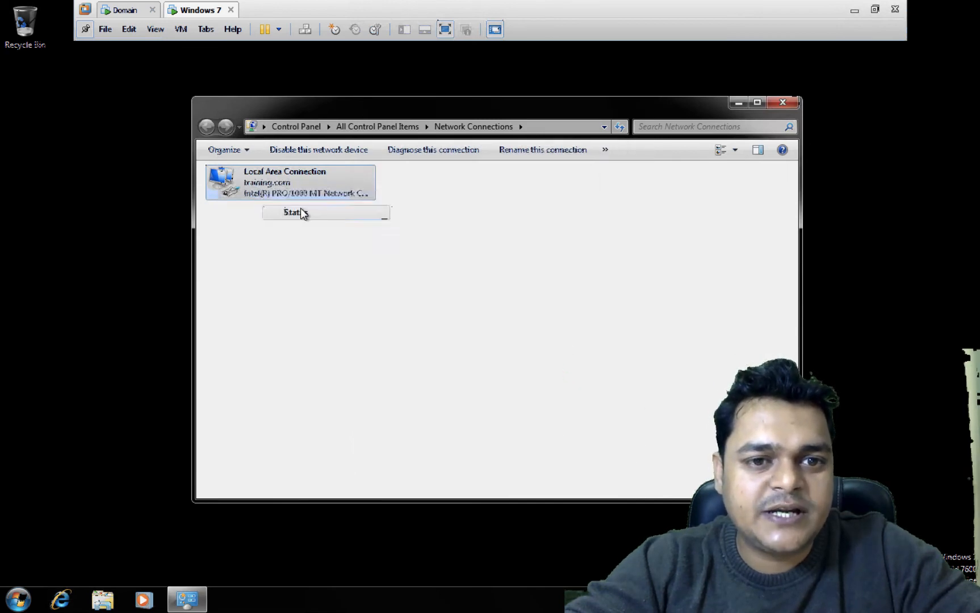
click(427, 291)
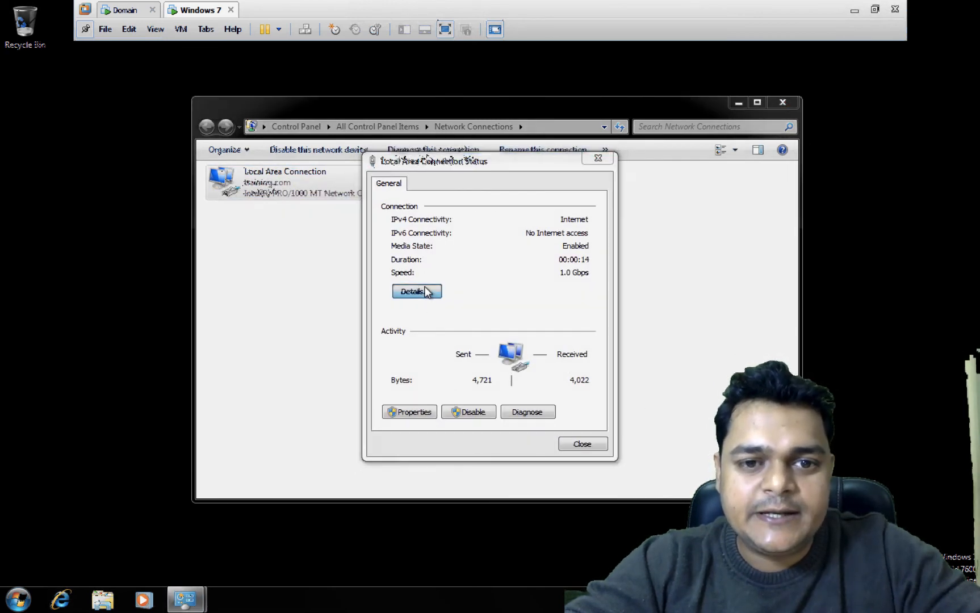
click(534, 259)
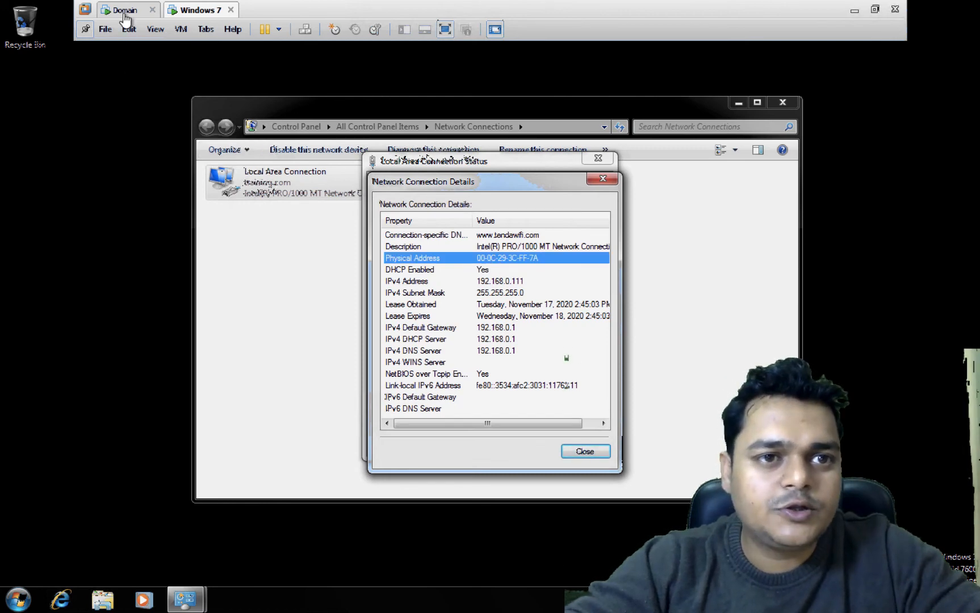
- On the domain server, start a new reservation named test for IP 192.168.1.100
click(124, 11)
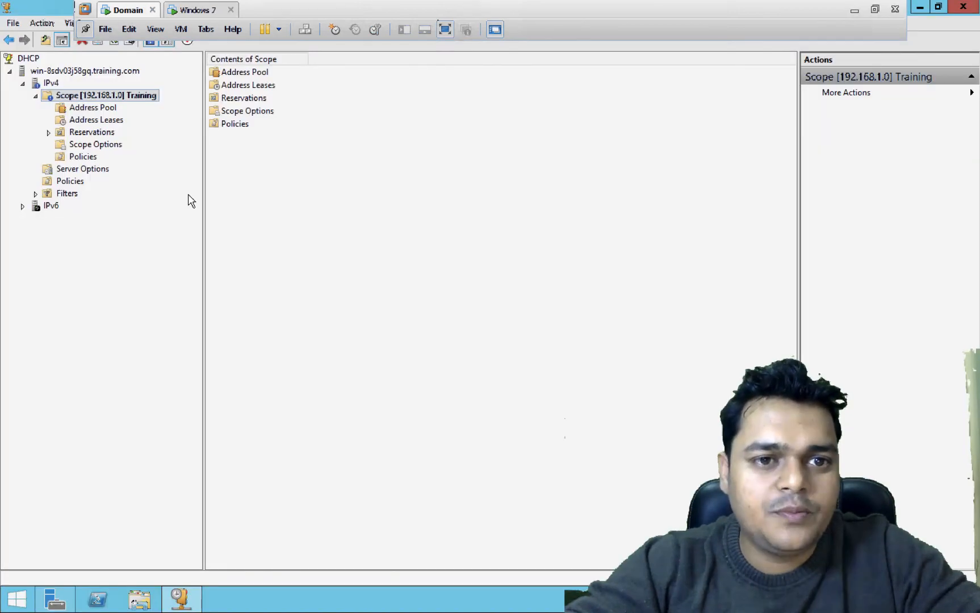
click(81, 134)
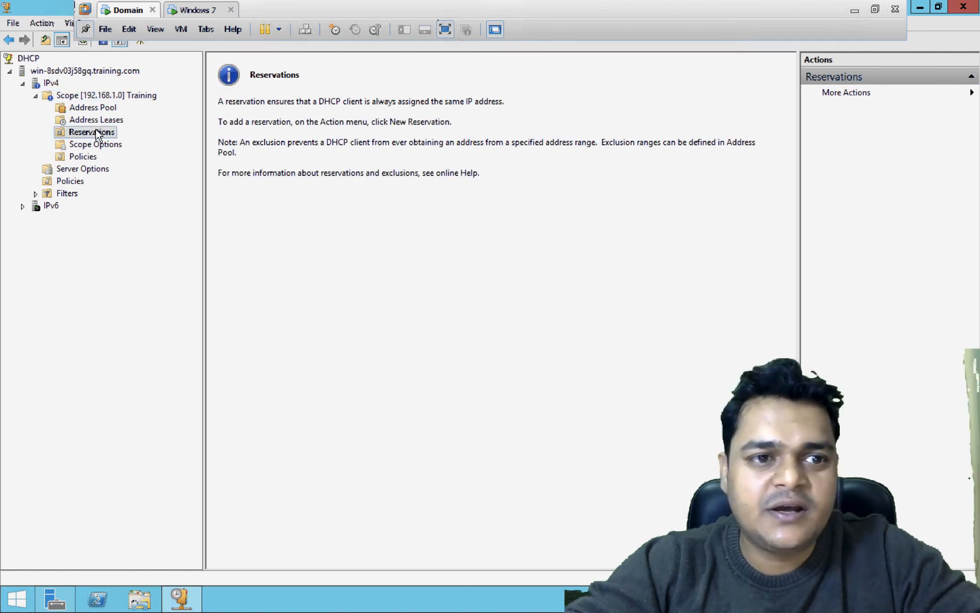
right_click(95, 134)
click(131, 137)
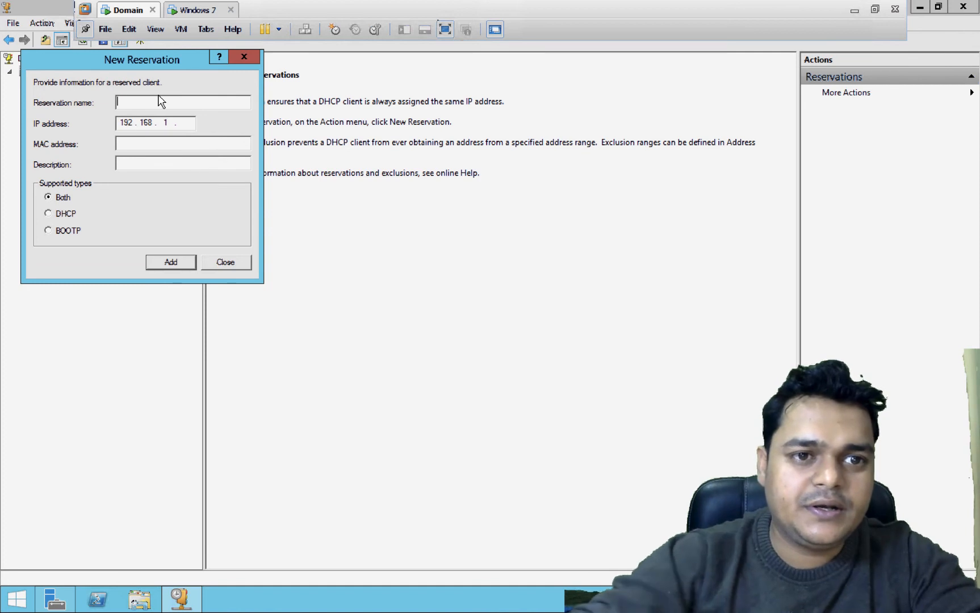
text(test)
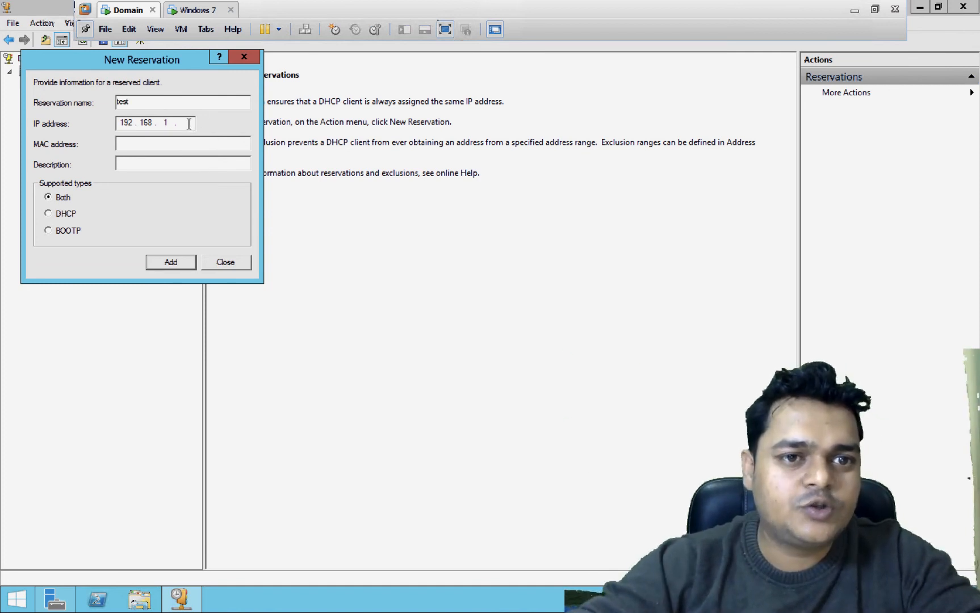
text(192.168.1.100)
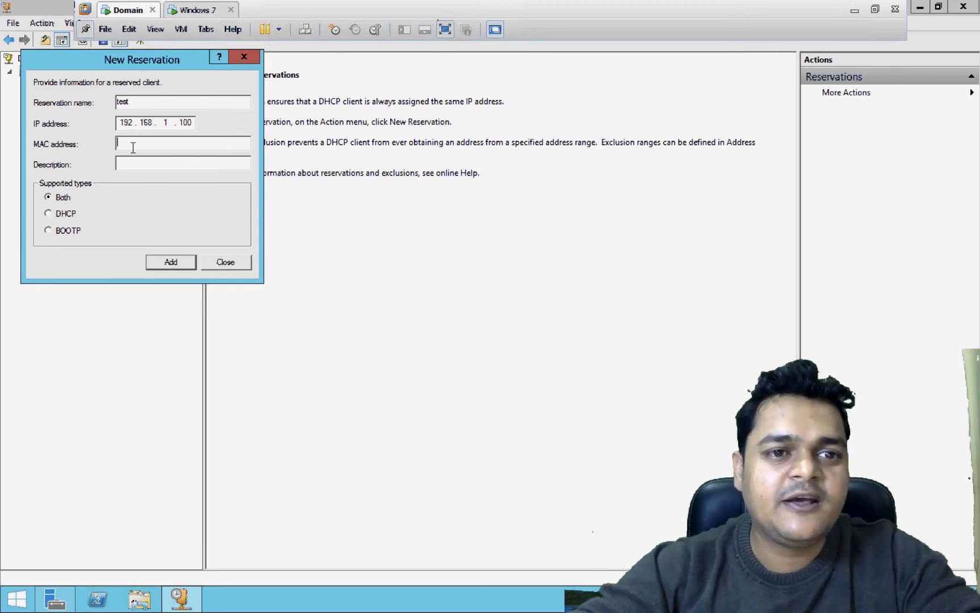
- Enter MAC 00-0c-29-3c-ff-7a, copied from Windows 7, and add the reservation
click(188, 14)
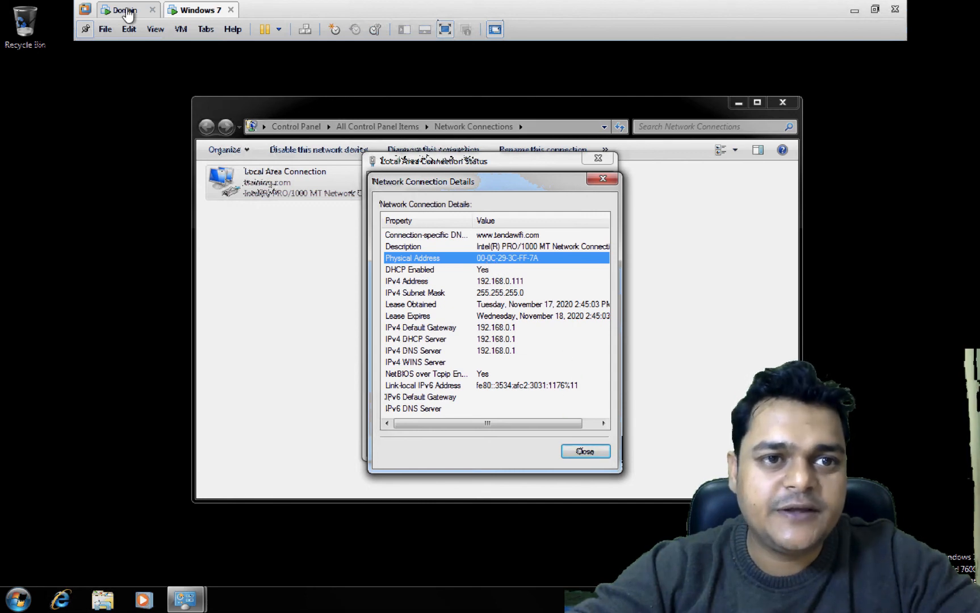
click(126, 12)
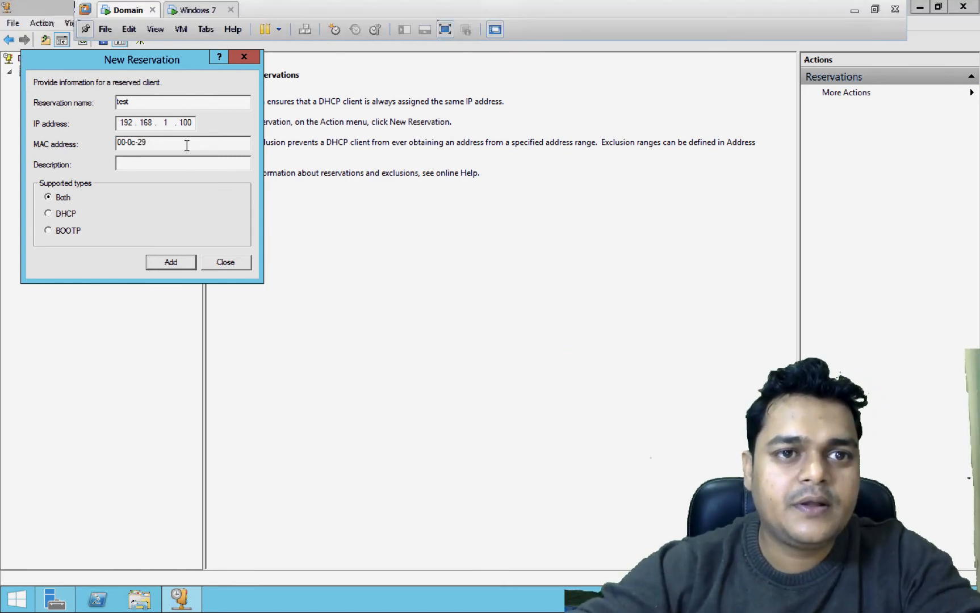
click(200, 10)
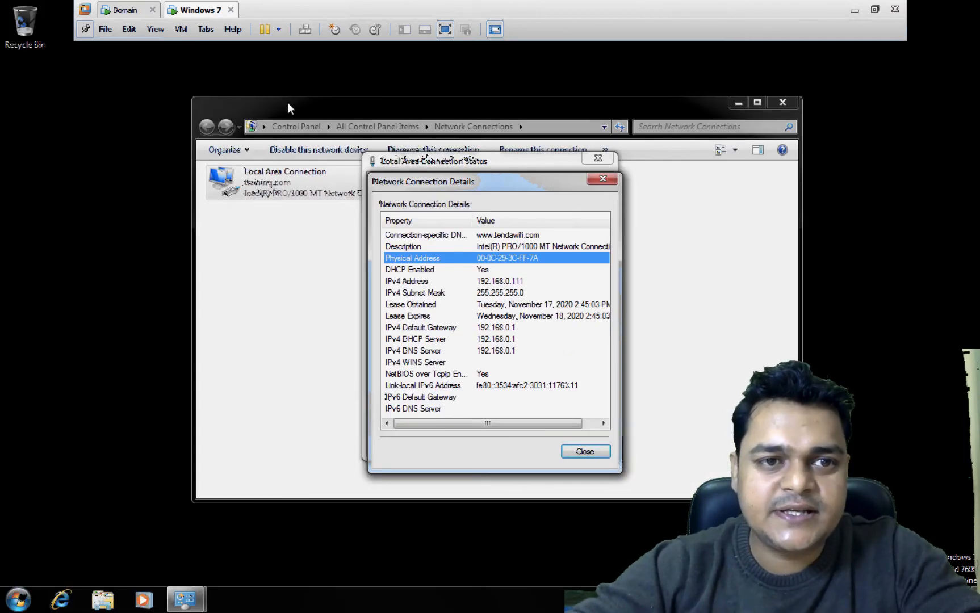
click(122, 11)
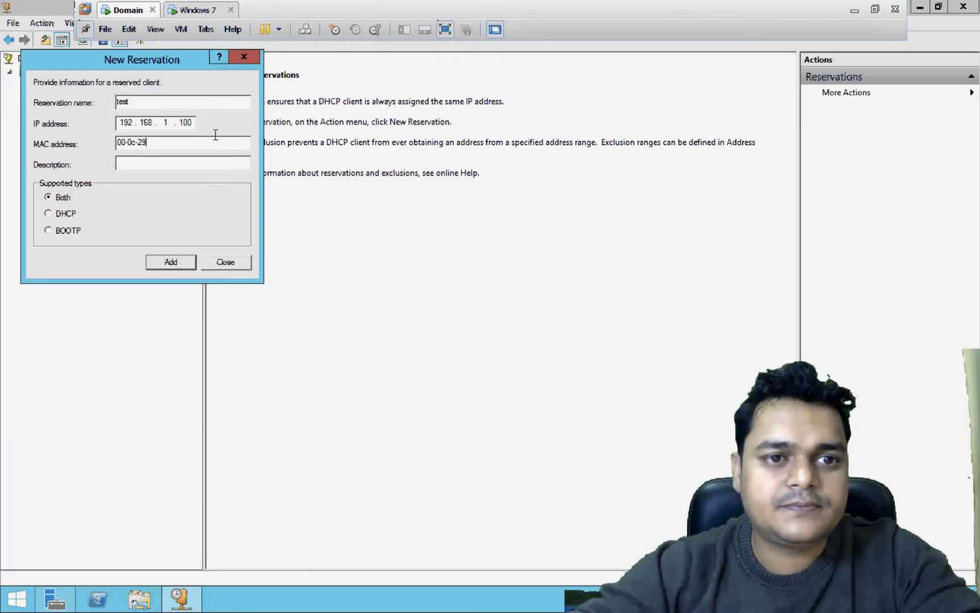
text(-3c-ff-)
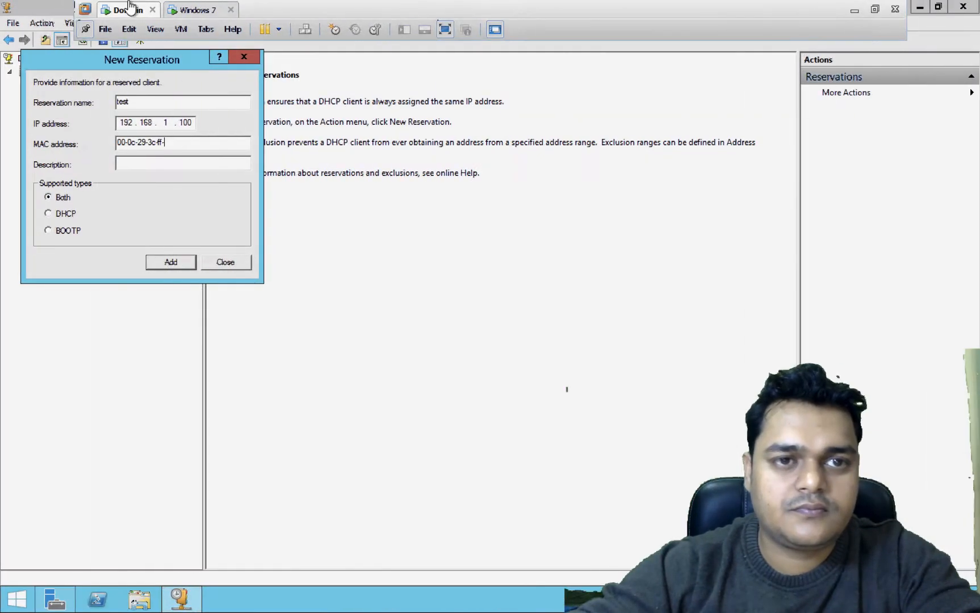
click(192, 10)
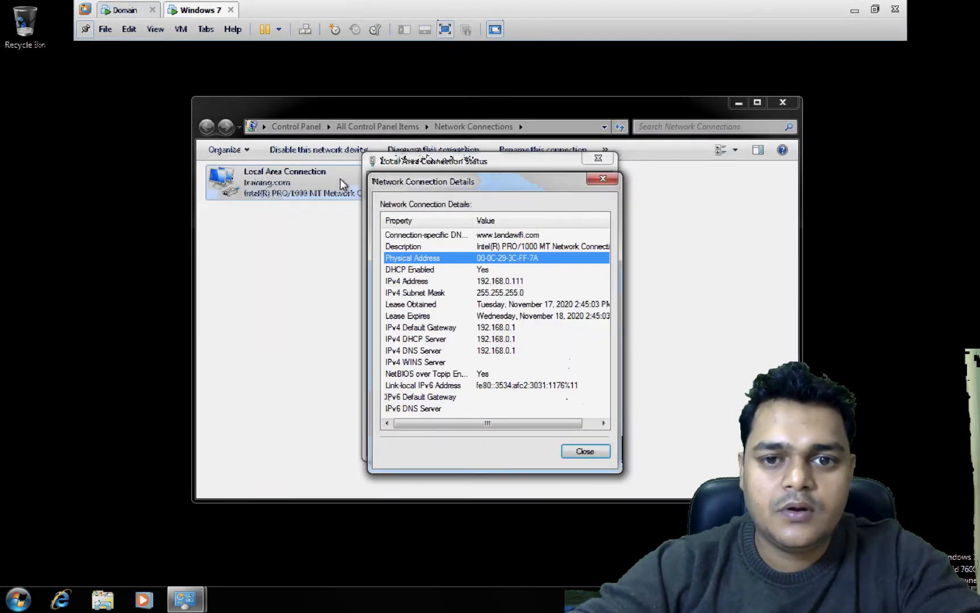
click(124, 10)
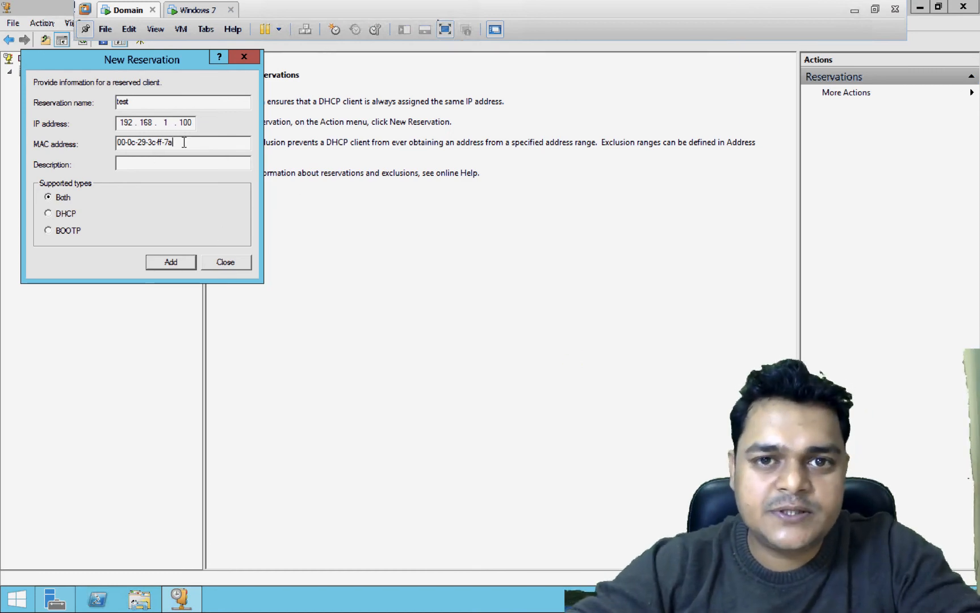
click(180, 264)
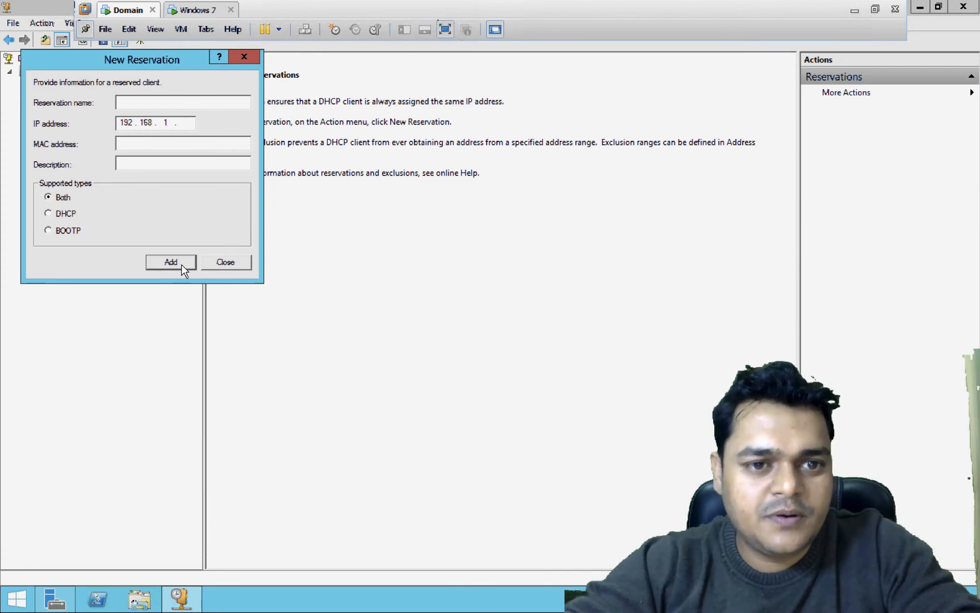
- Close the reservation form, then disable and re-enable Windows 7's Local Area Connection
click(234, 262)
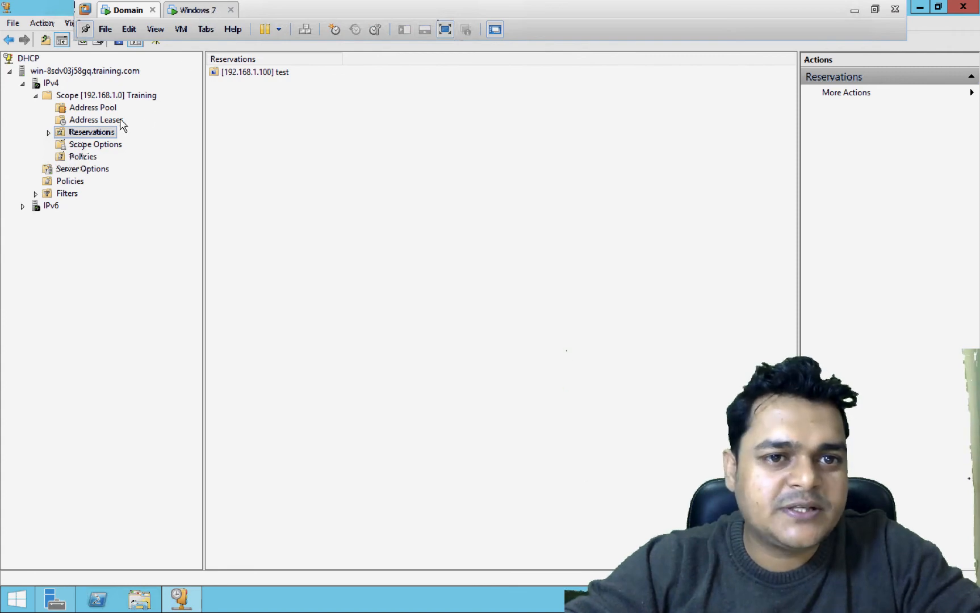
click(195, 13)
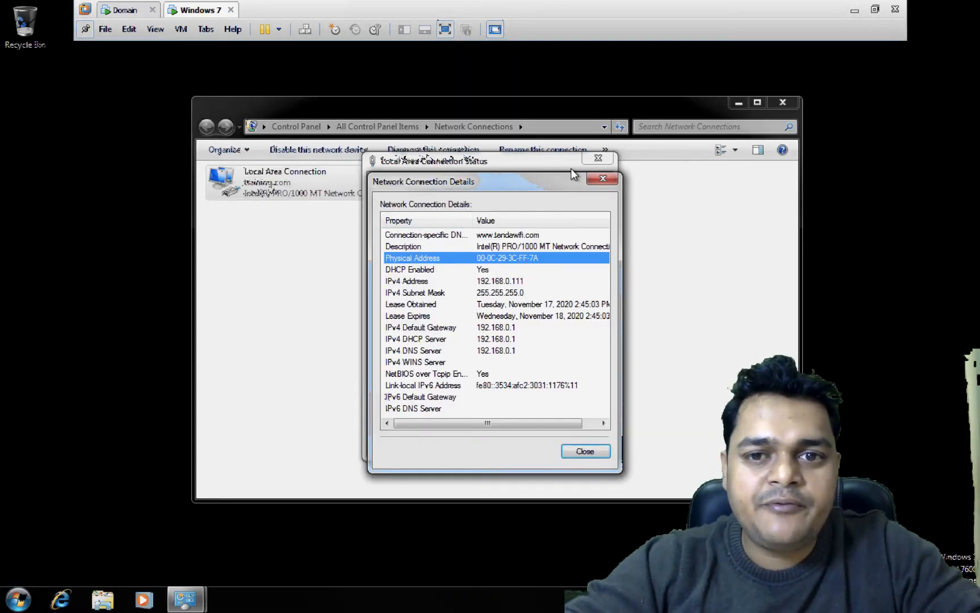
click(603, 179)
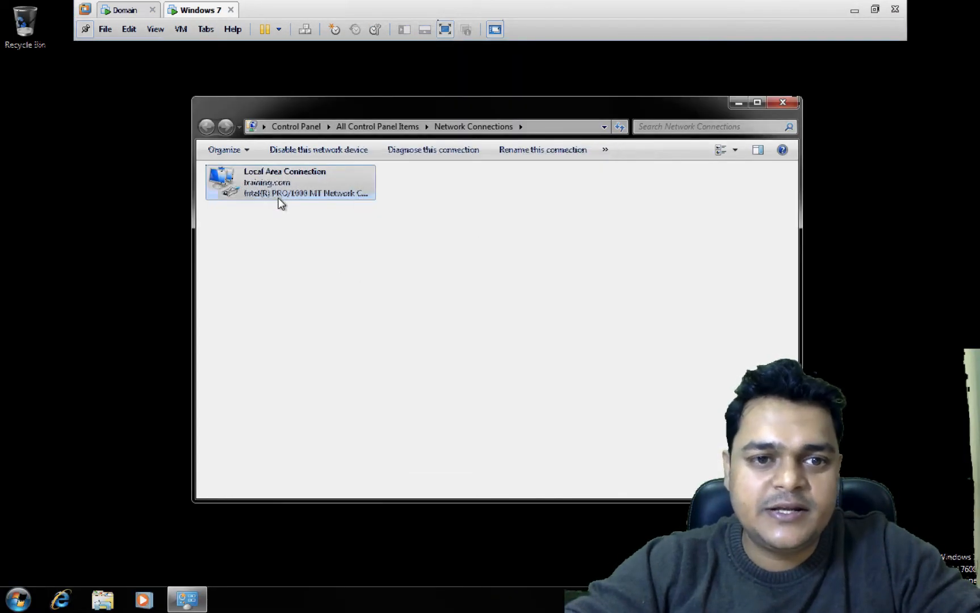
right_click(271, 185)
click(307, 196)
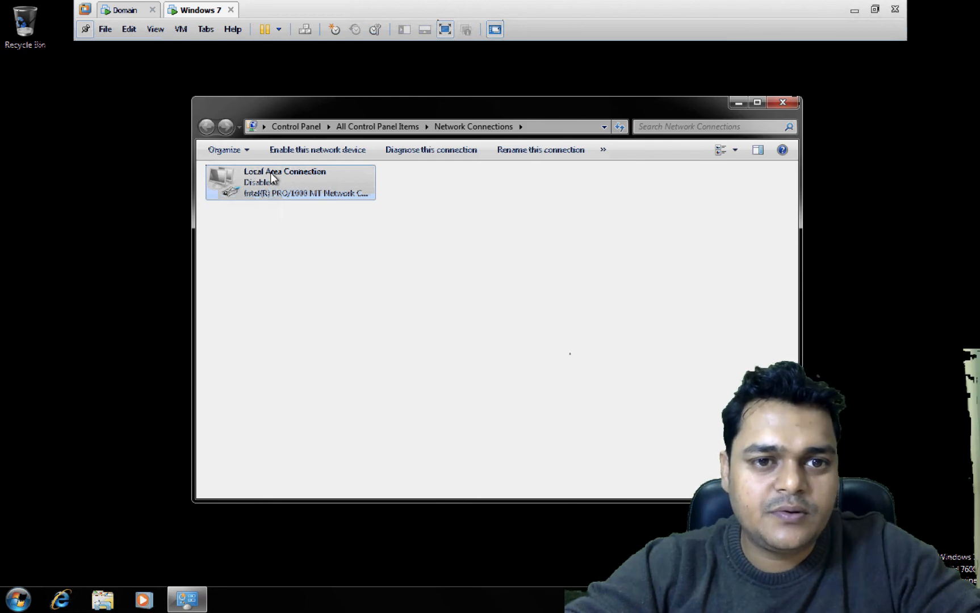
right_click(270, 172)
click(304, 182)
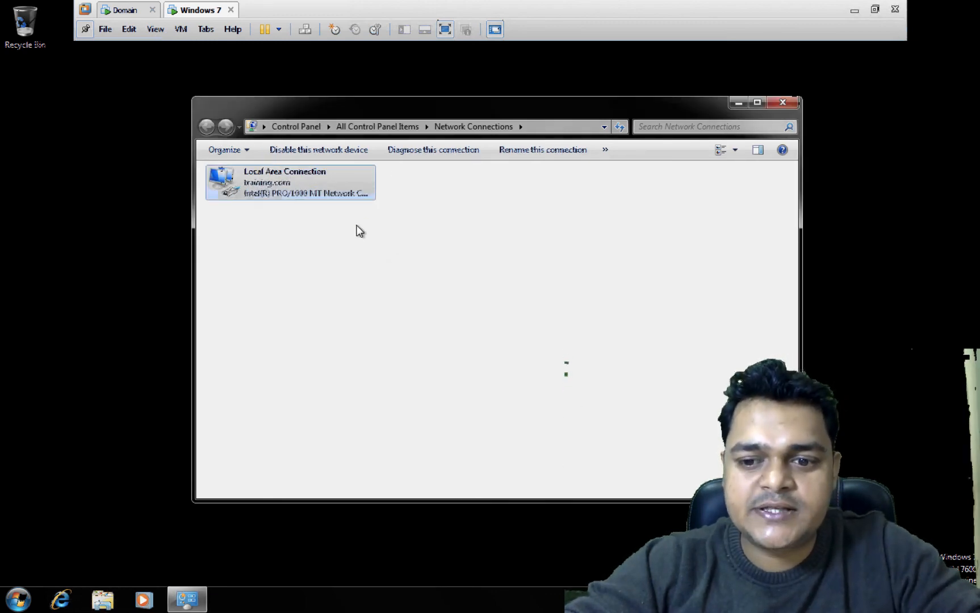
- Review the connection's status details, still showing 192.168.0.111
right_click(268, 184)
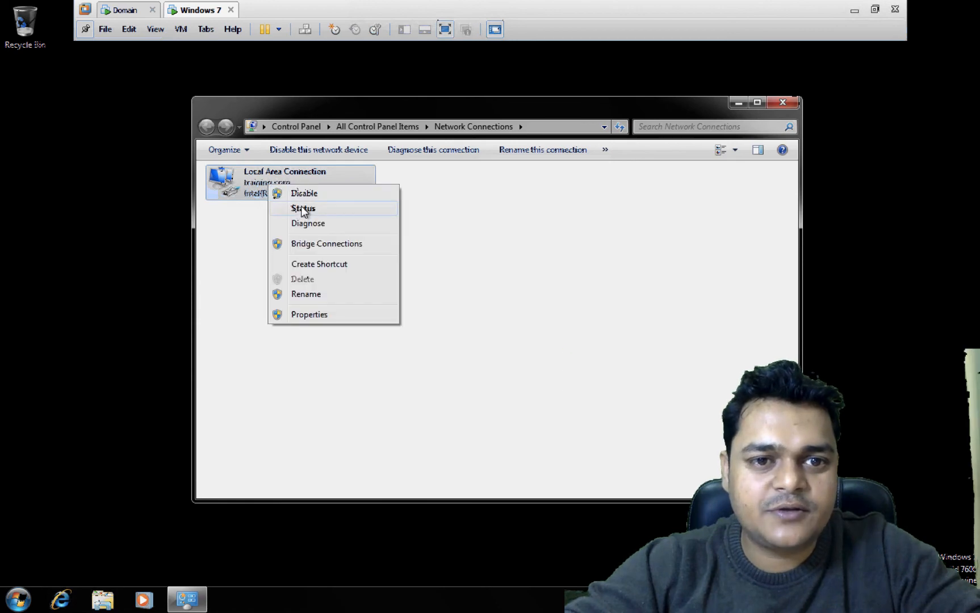
click(298, 208)
click(416, 292)
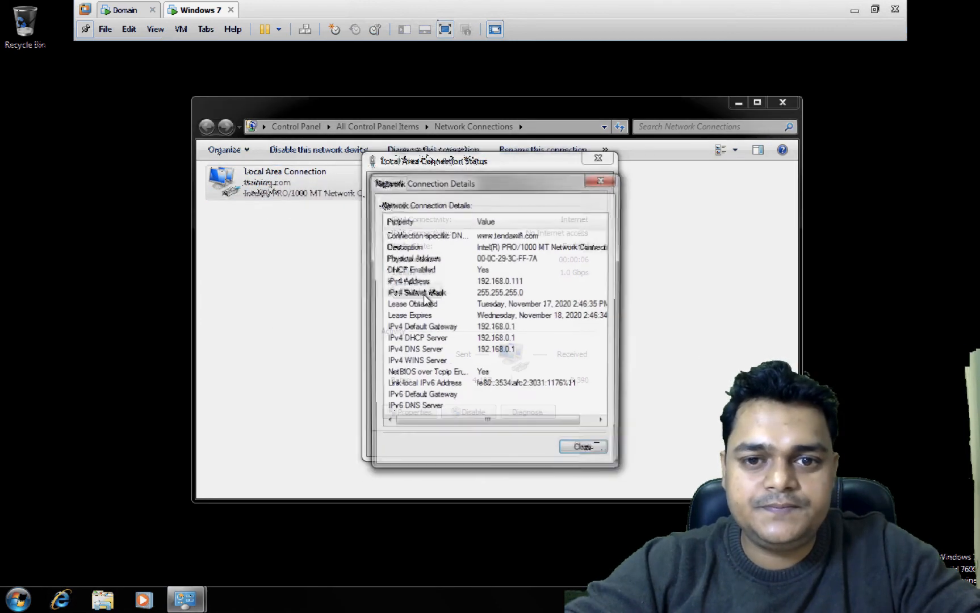
click(603, 179)
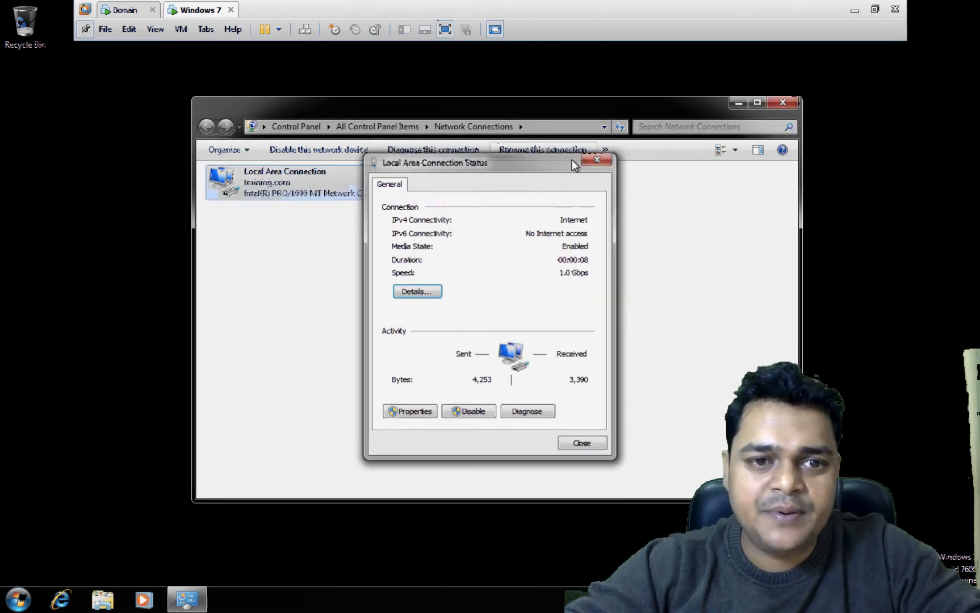
click(598, 159)
- Open a command prompt and run 'ipconfig release' to drop the client's IP
key(super+r)
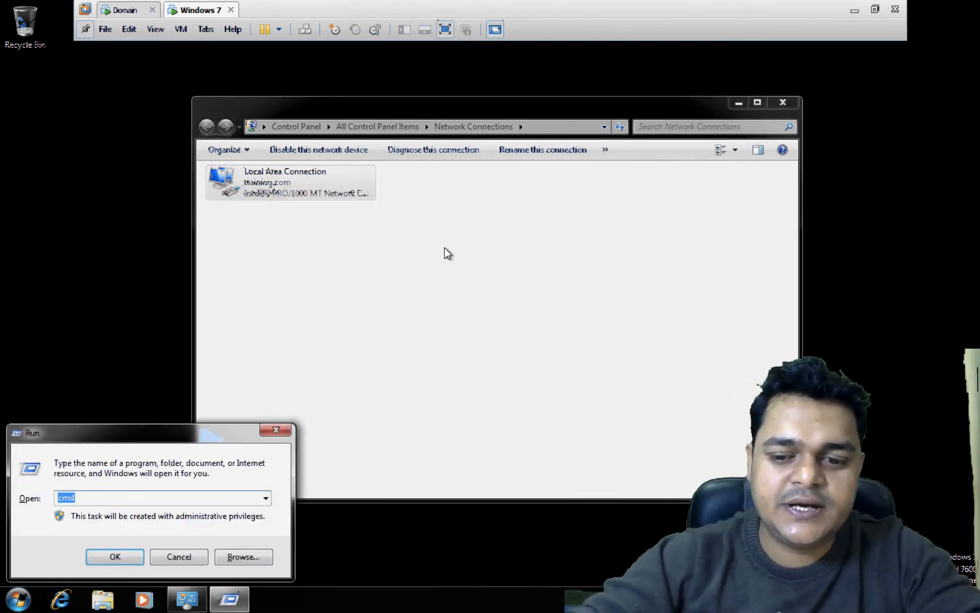
key(Return)
text(ipconfig)
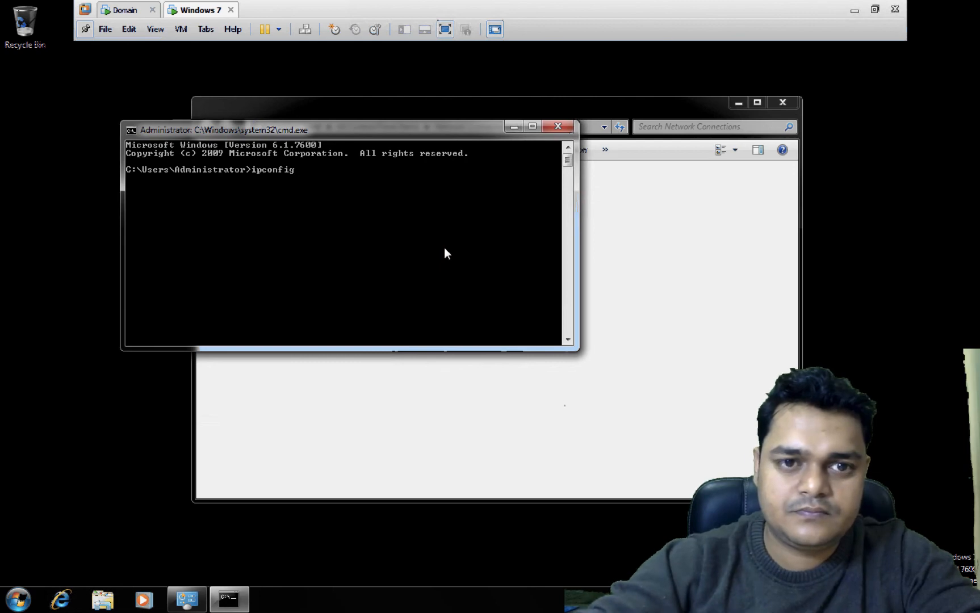
text( release)
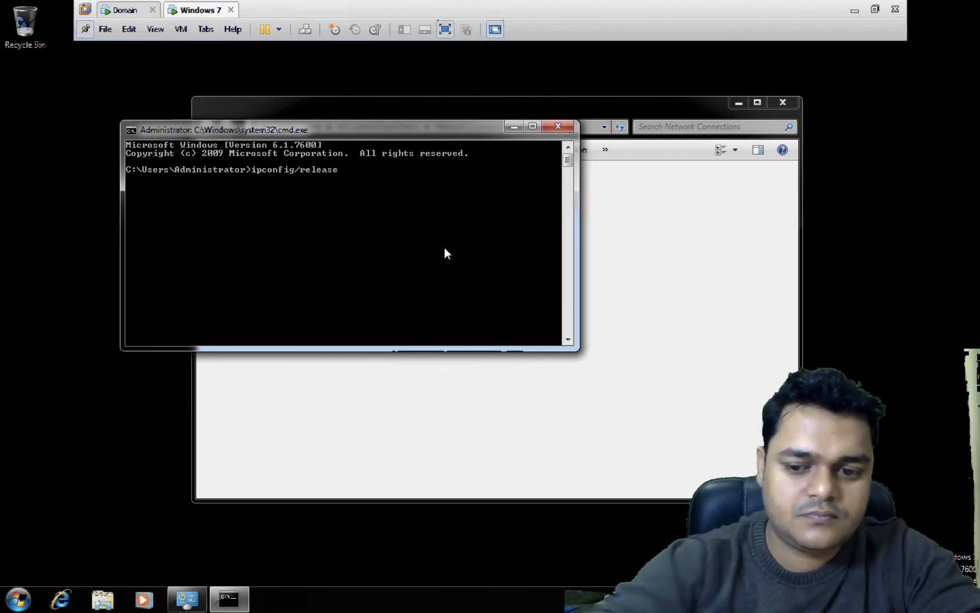
key(Return)
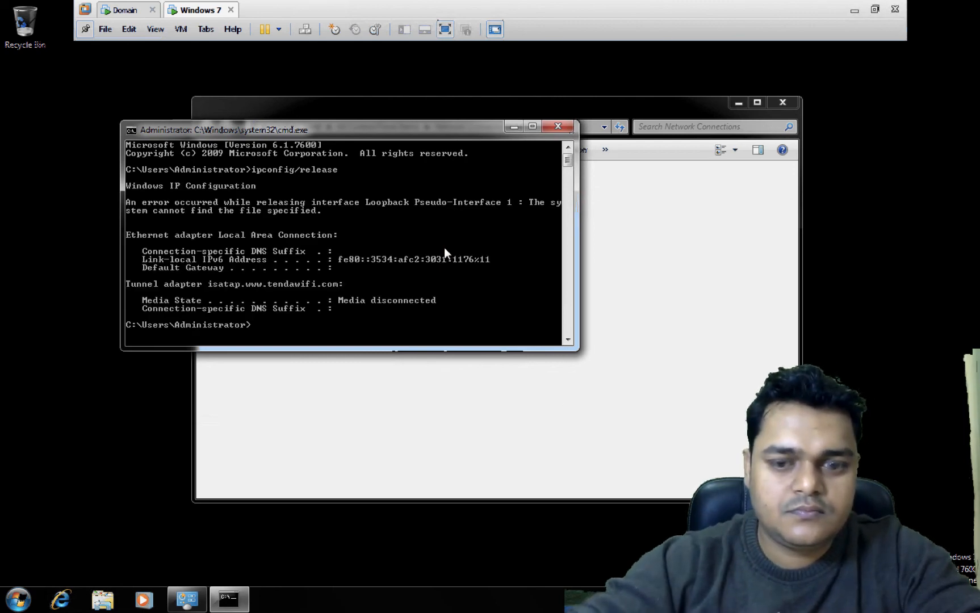
- Run the renew command, receiving IPv4 192.168.0.112, and close the command prompt
key(Up)
key(BackSpace)
key(BackSpace)
key(BackSpace)
key(BackSpace)
key(BackSpace)
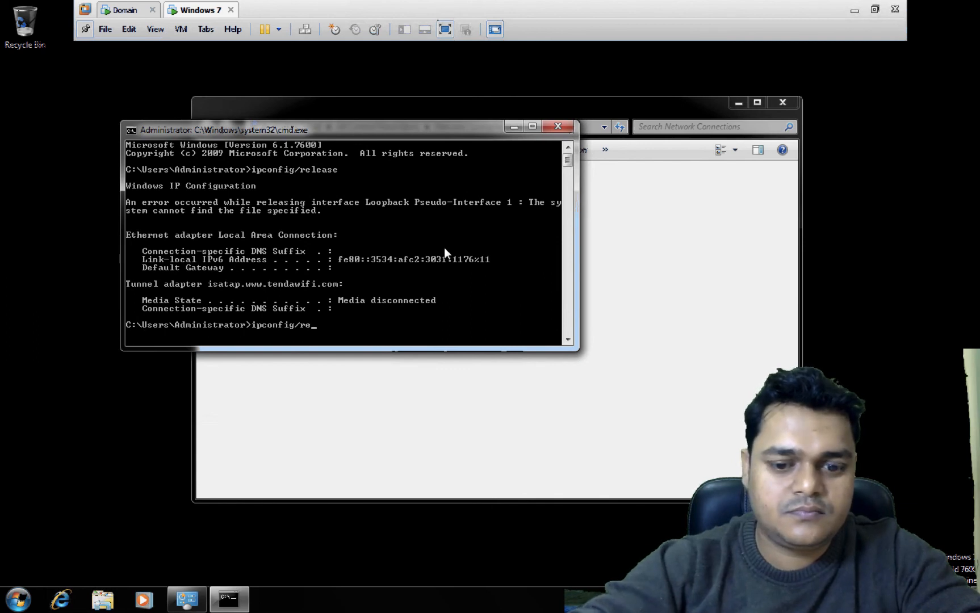
text(new)
key(Return)
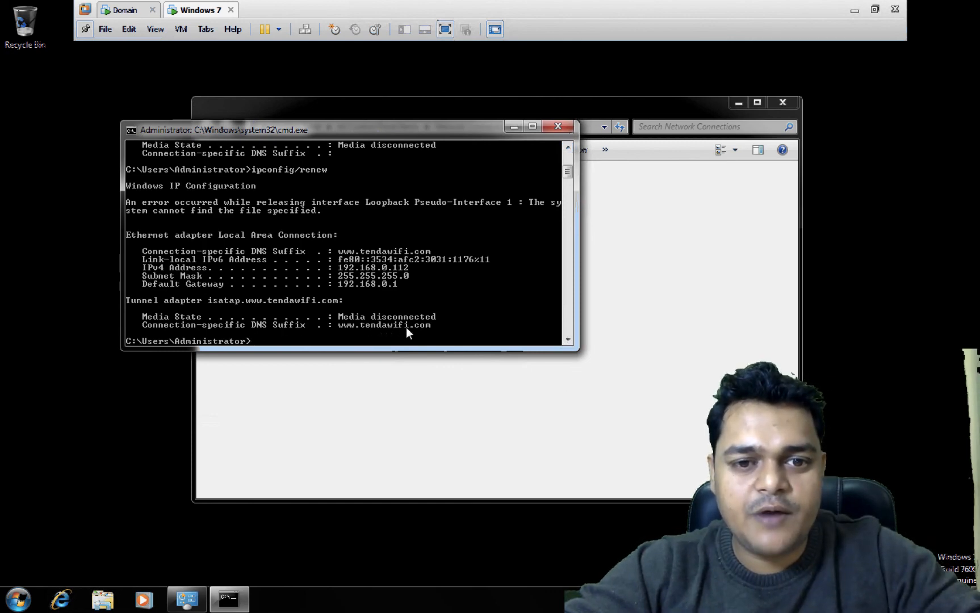
click(557, 127)
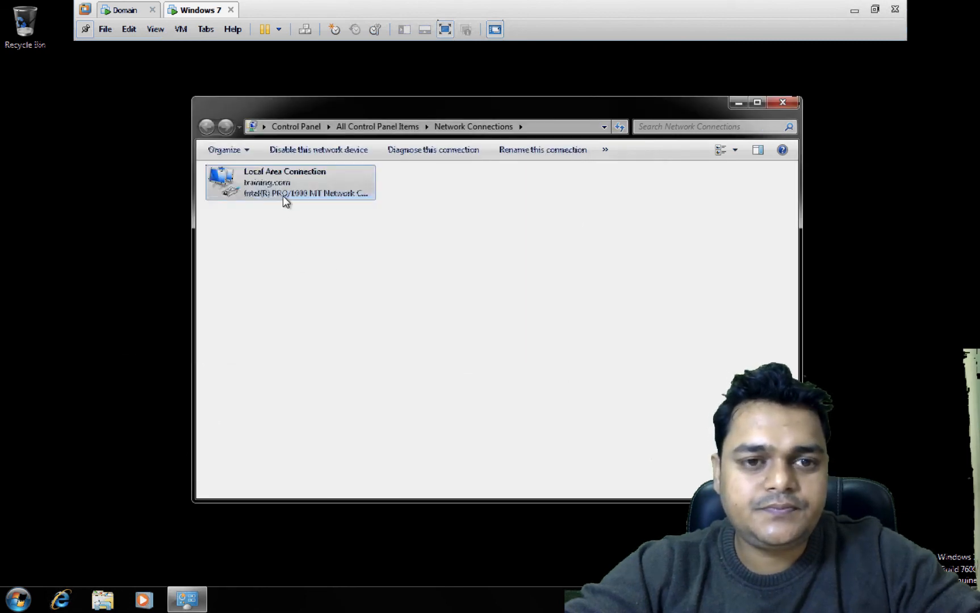
- Reset the Windows 7 virtual machine via Power > Reset and move to the Mac desktop
right_click(283, 196)
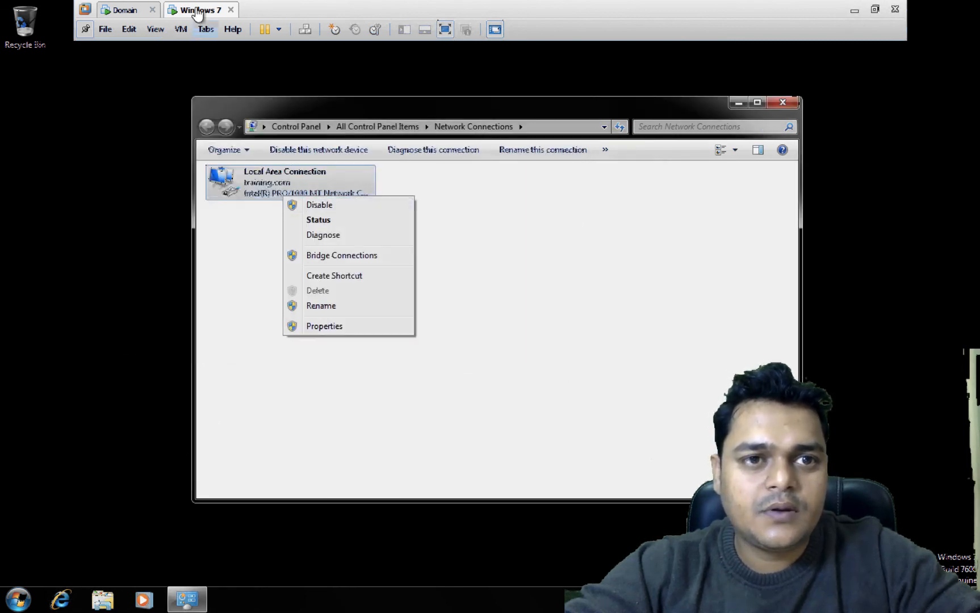
right_click(197, 12)
mouse_move(230, 36)
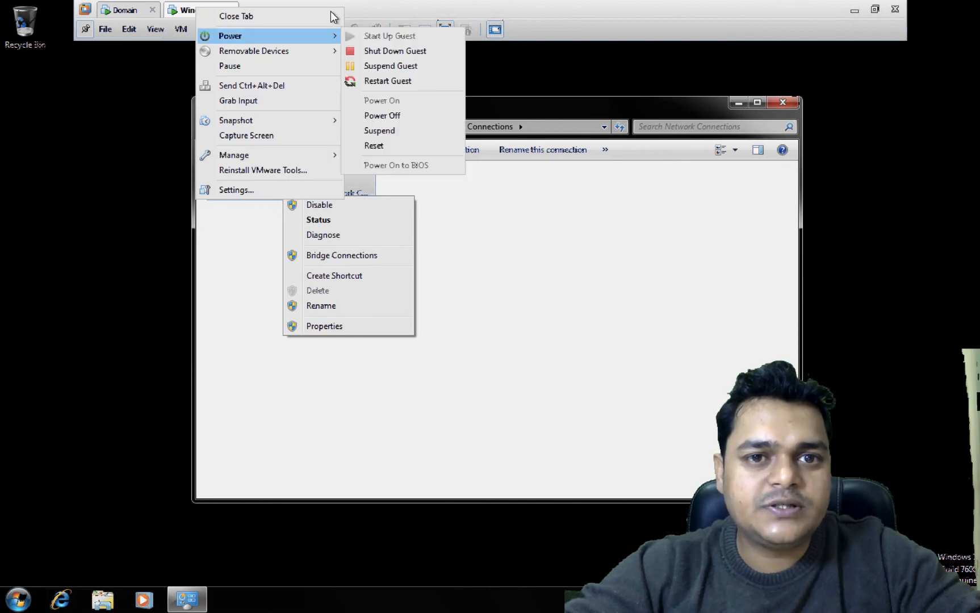
click(378, 145)
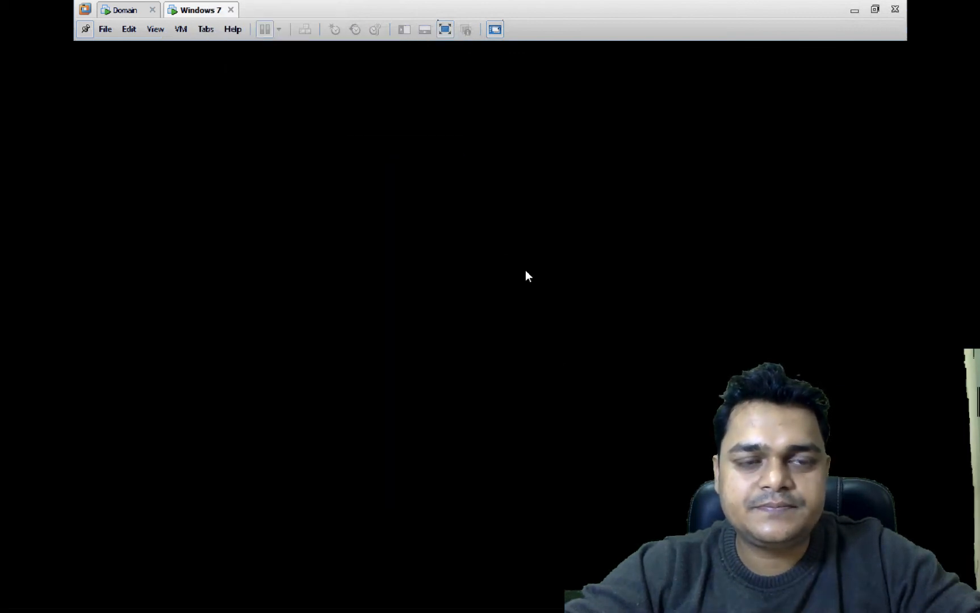
key(ctrl+Left)
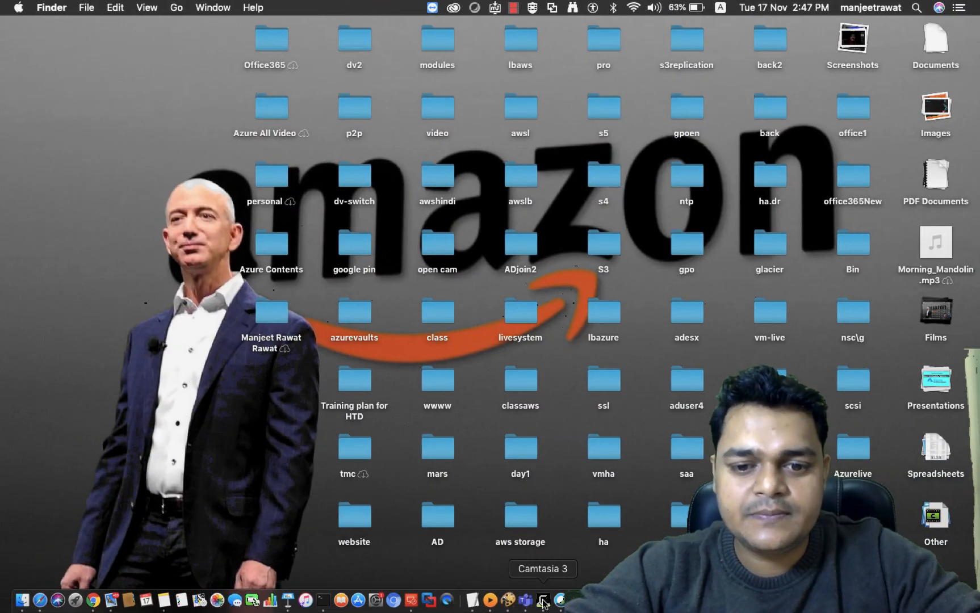
- Leave Keynote and bring up the Windows 7 VM showing renewed IPv4 address 192.168.1.100
right_click(544, 603)
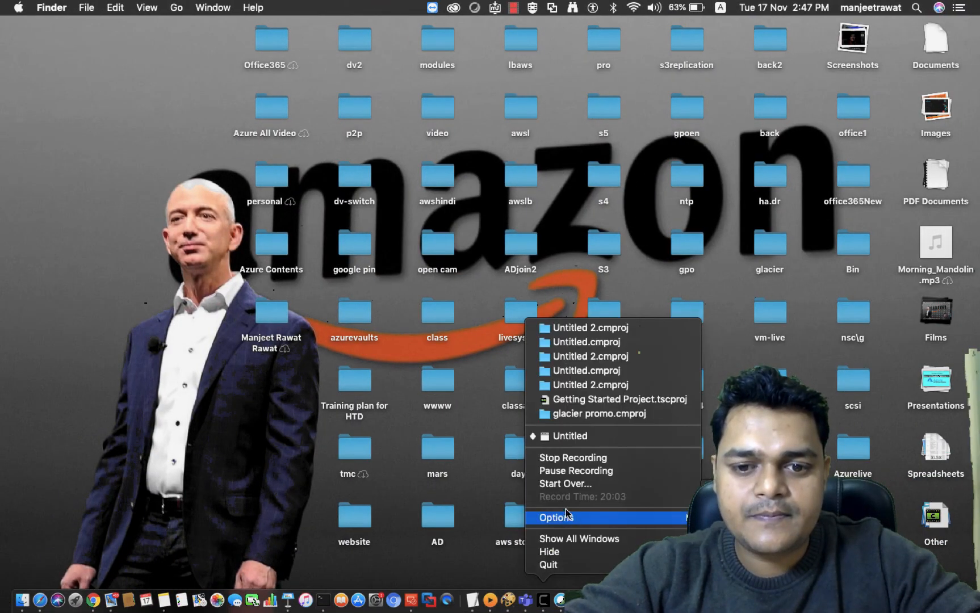
click(573, 471)
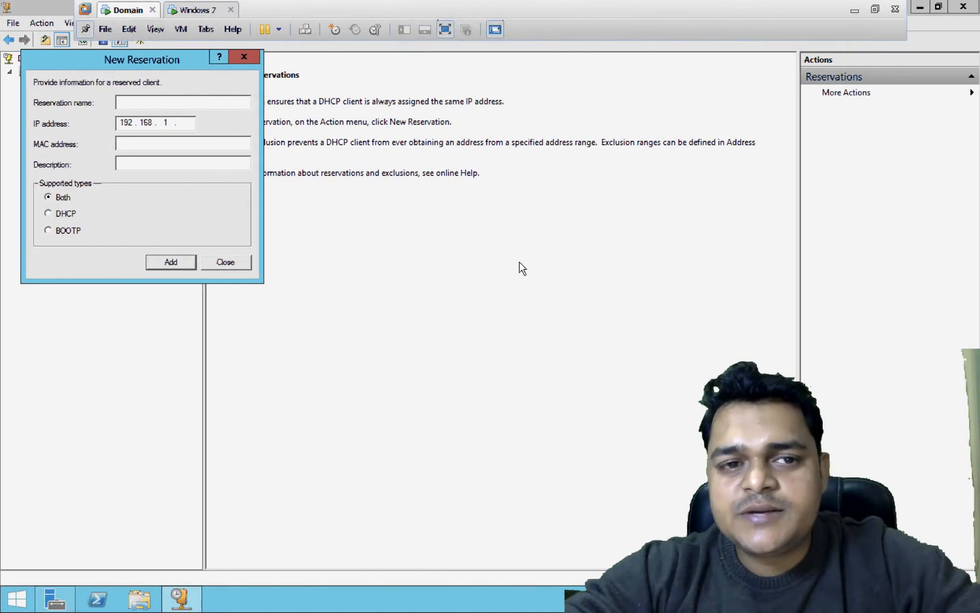
key(ctrl+Right)
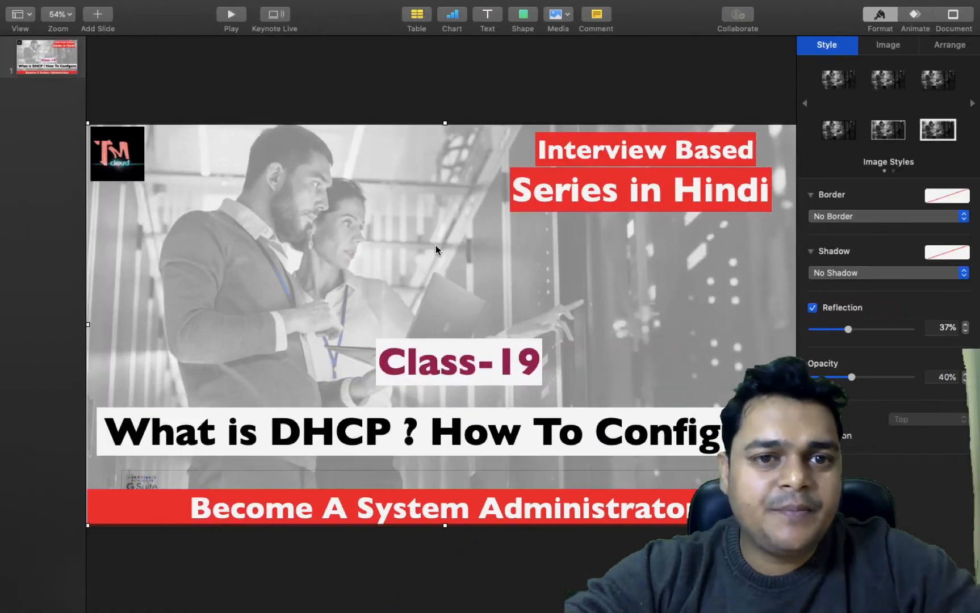
key(ctrl+Left)
click(199, 10)
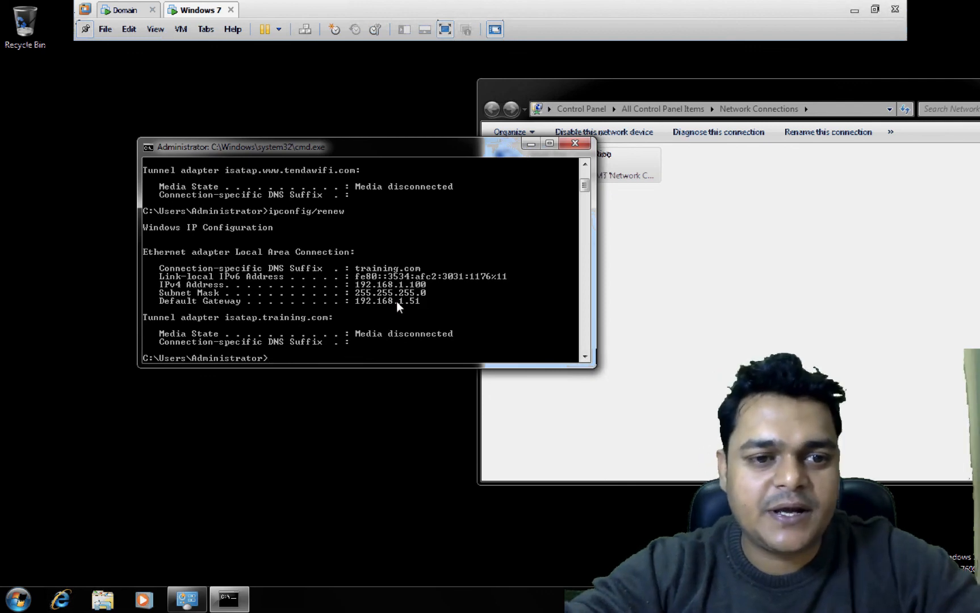
- On the Windows Server VM, close New Reservation and open the 192.168.1.100 test reservation
scroll(400, 304, down, 3)
click(132, 11)
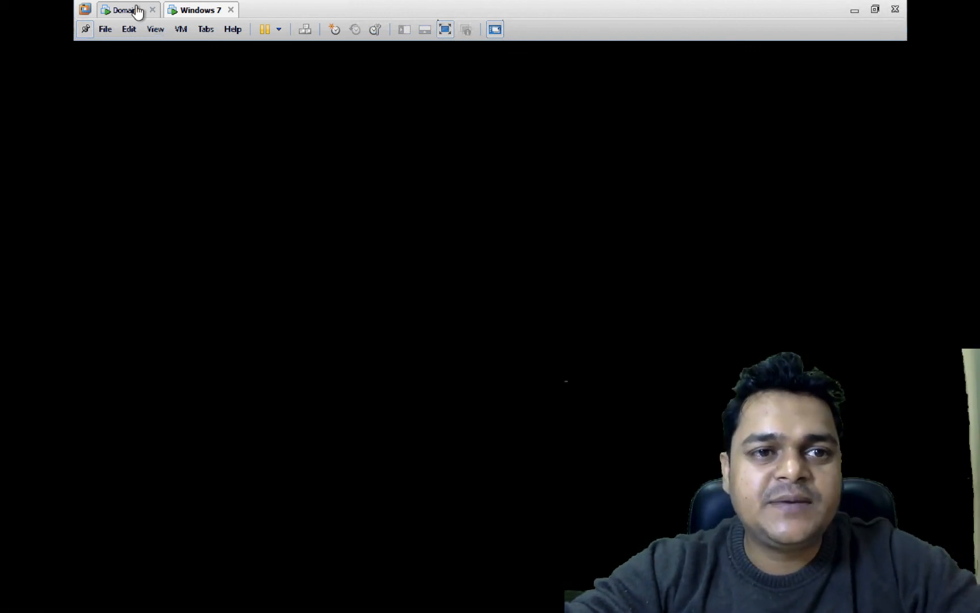
click(235, 268)
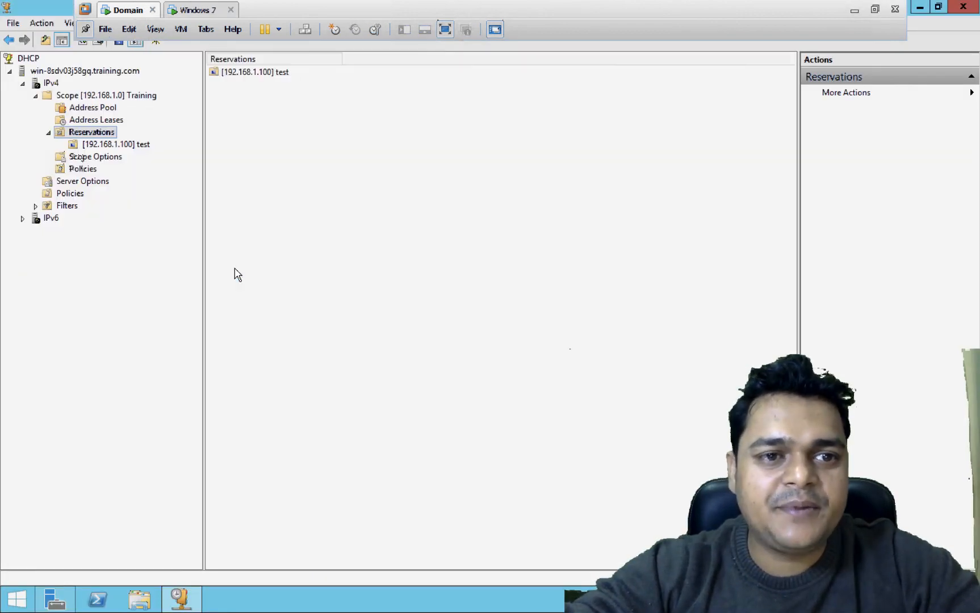
double_click(284, 72)
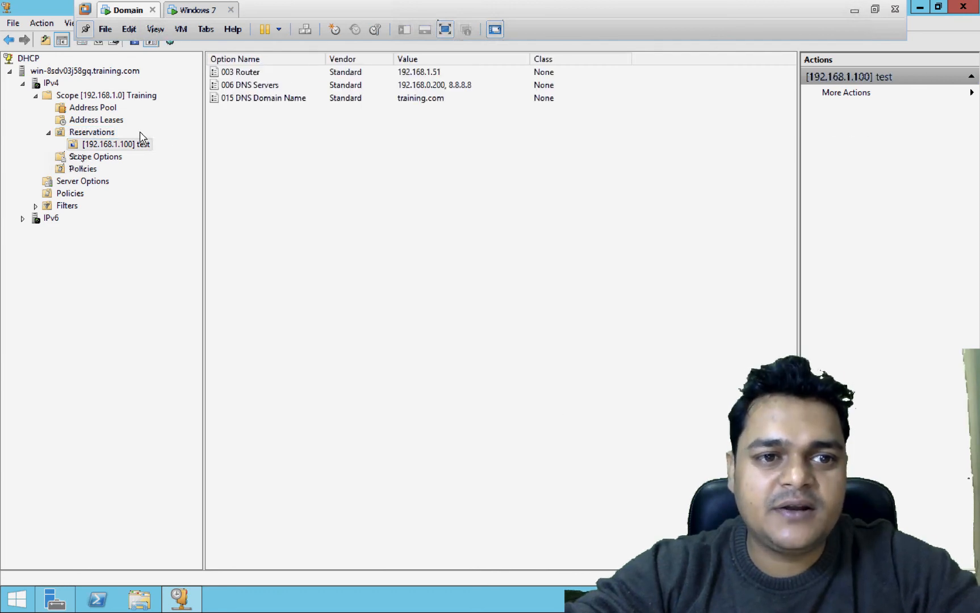
- Refresh the scope's Address Leases and widen the Name column to show the full client name
click(105, 120)
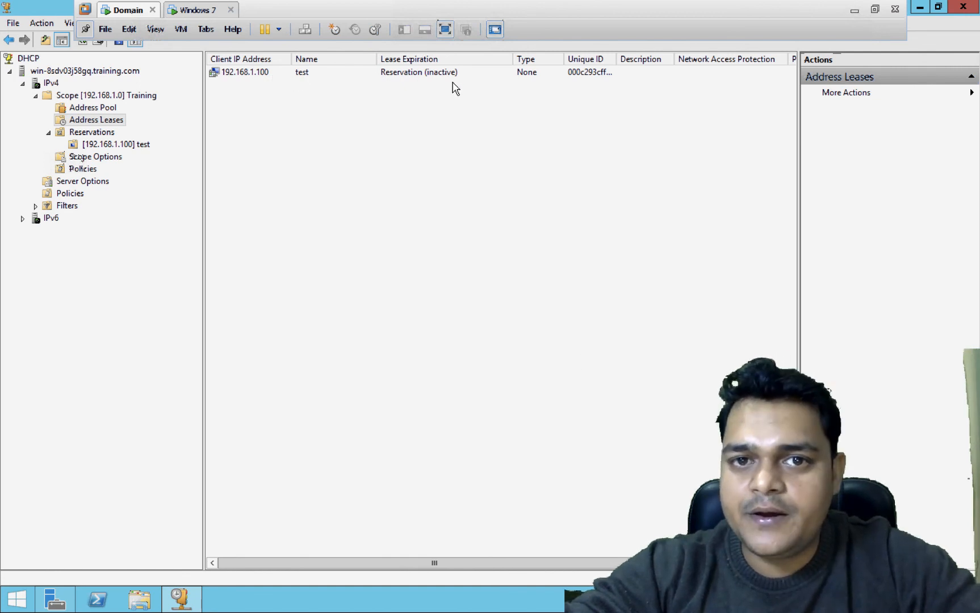
right_click(435, 130)
click(477, 140)
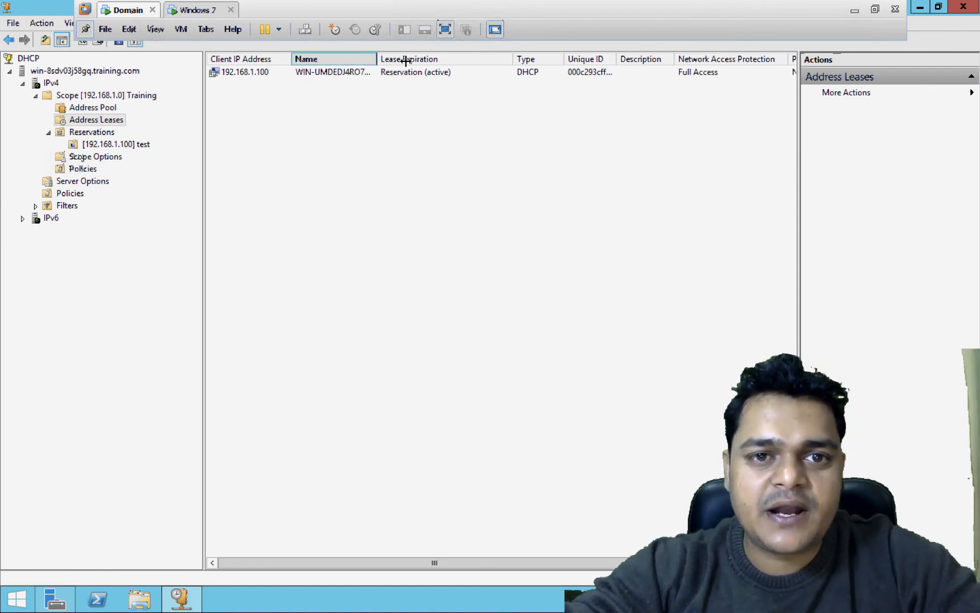
drag(406, 61, 469, 61)
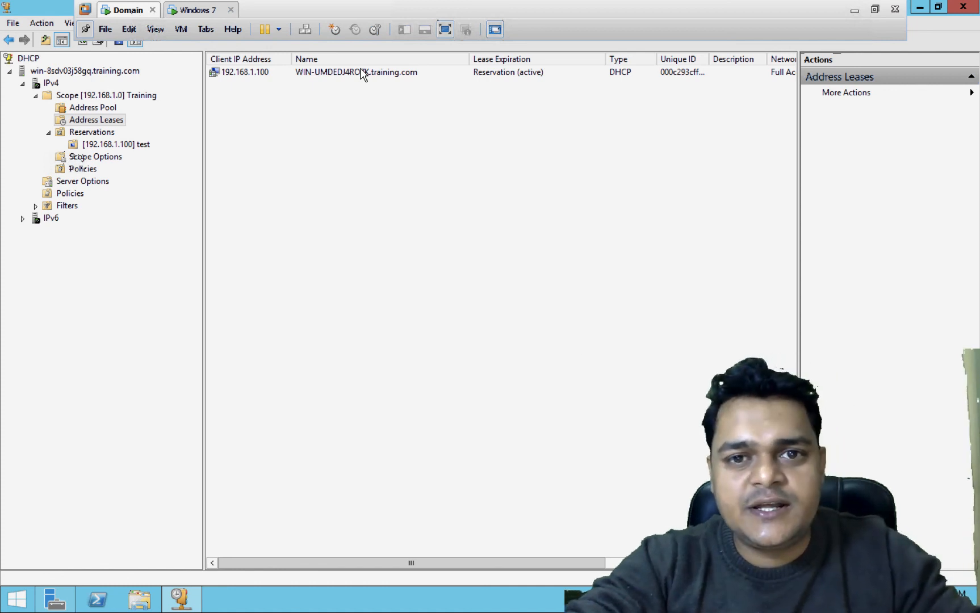
- Return to the Windows 7 VM, then move across desktop spaces to the Mac desktop
click(197, 11)
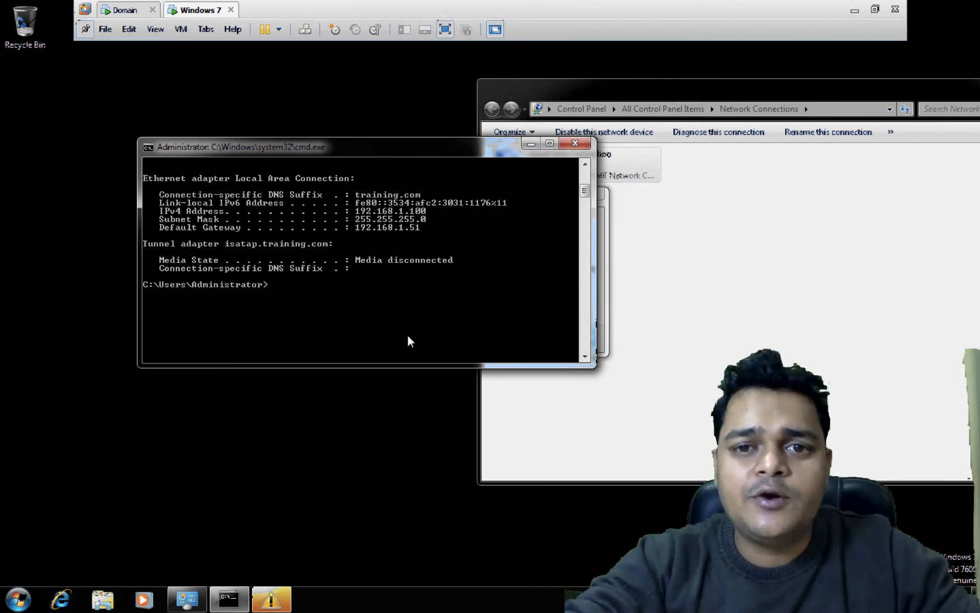
key(ctrl+Left)
key(ctrl+Right)
key(ctrl+Right)
key(ctrl+Right)
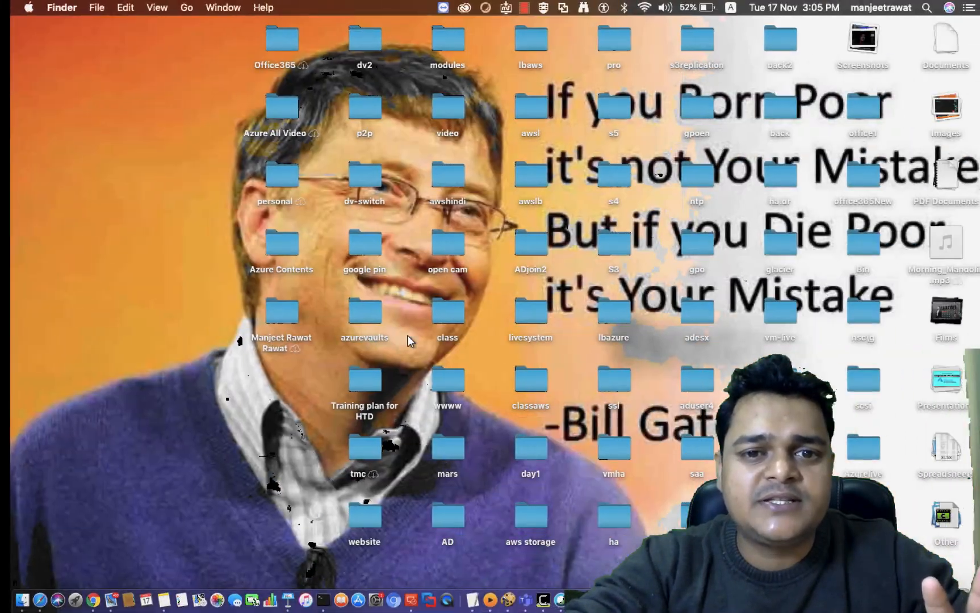
key(ctrl+Right)
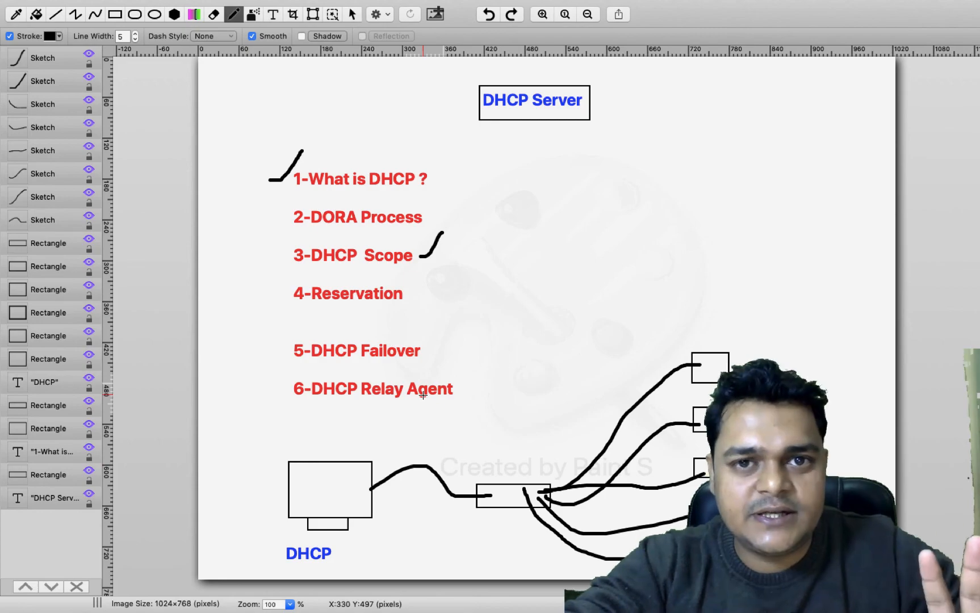
key(ctrl+Left)
key(ctrl+Left)
key(ctrl+Right)
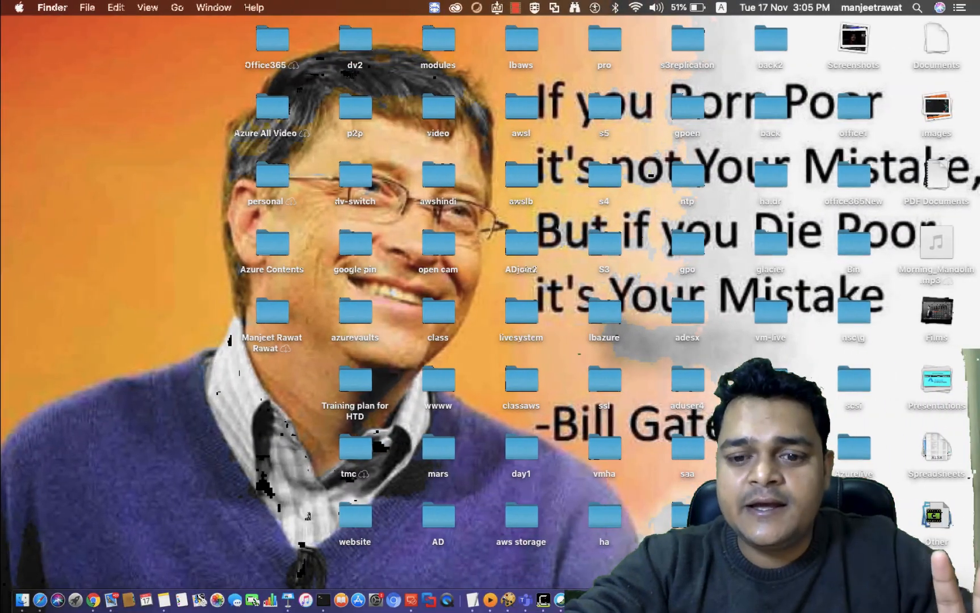
right_click(540, 605)
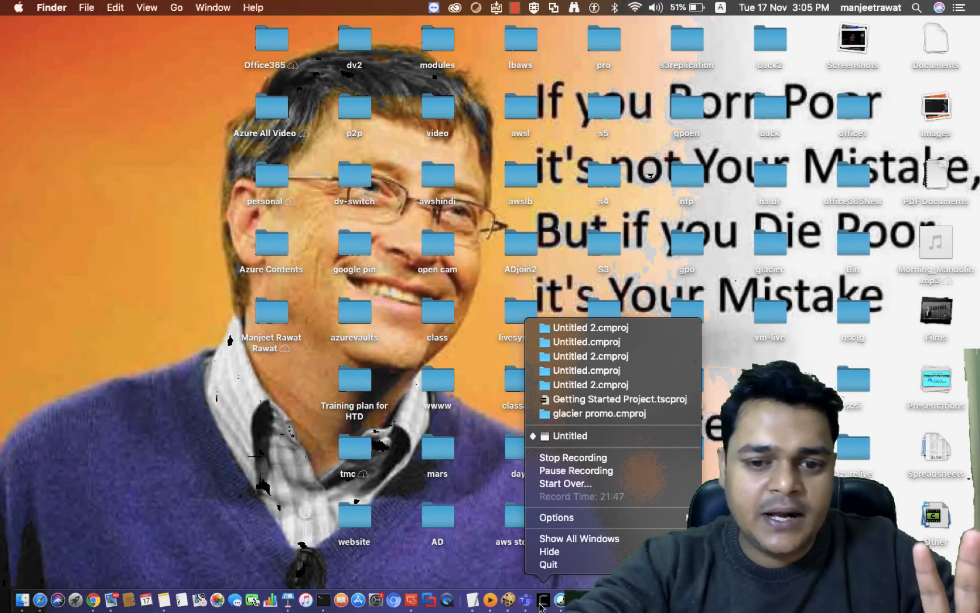